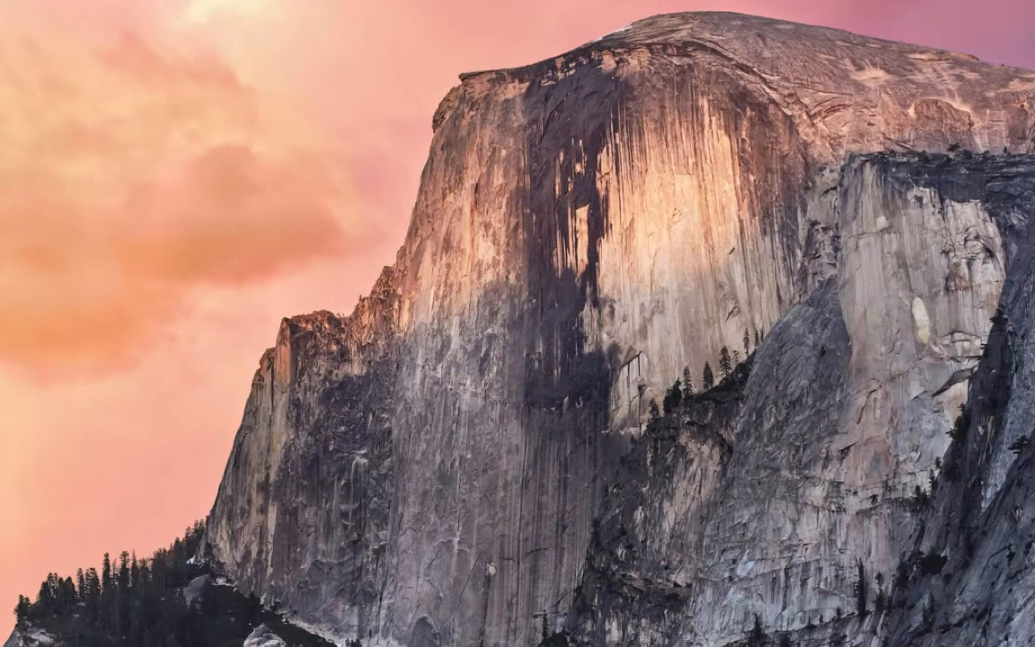
# Launch the Calculator application from the Alfred launcher.
pyautogui.hotkey('alt', 'space')
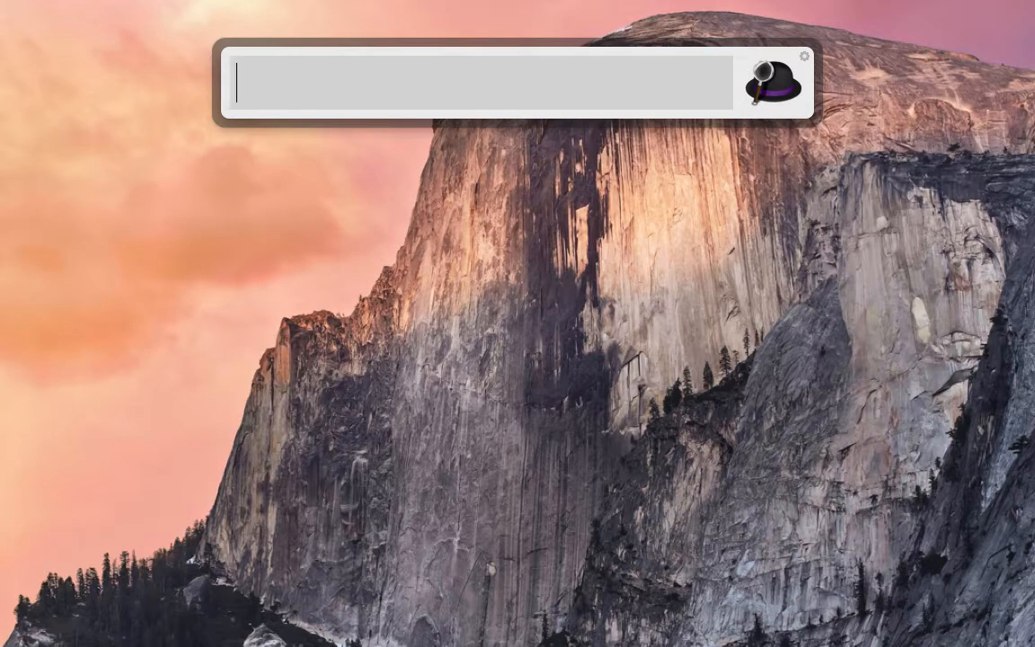
pyautogui.write('calc')
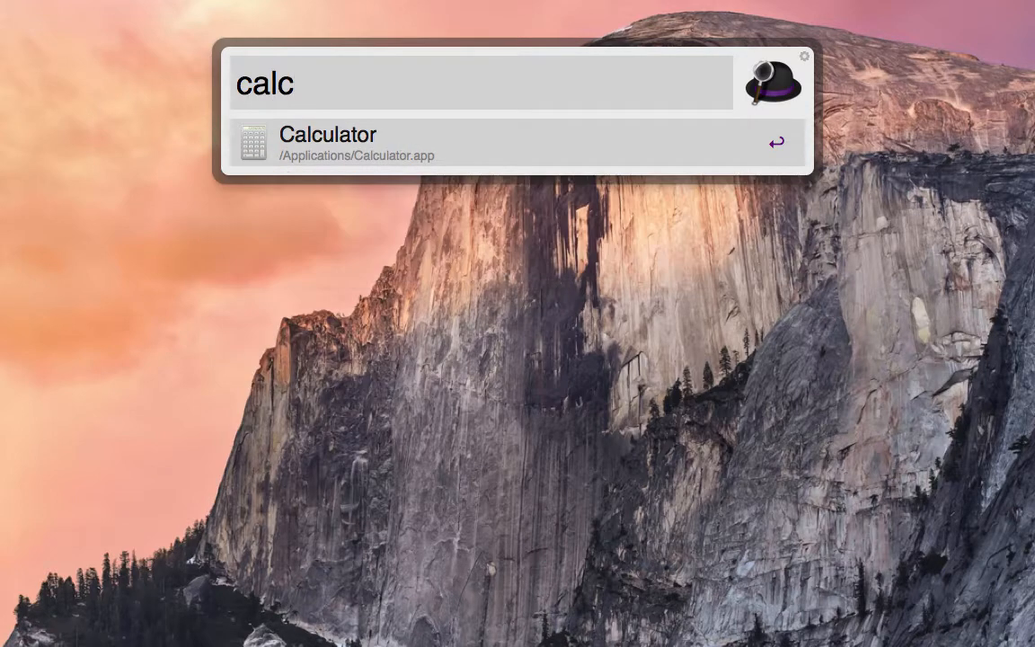
pyautogui.press('Return')
# Search for files named "foo" using the launcher's quick file search, go through the matches and dismiss the launcher.
pyautogui.hotkey('alt', 'space')
pyautogui.write("'foo")
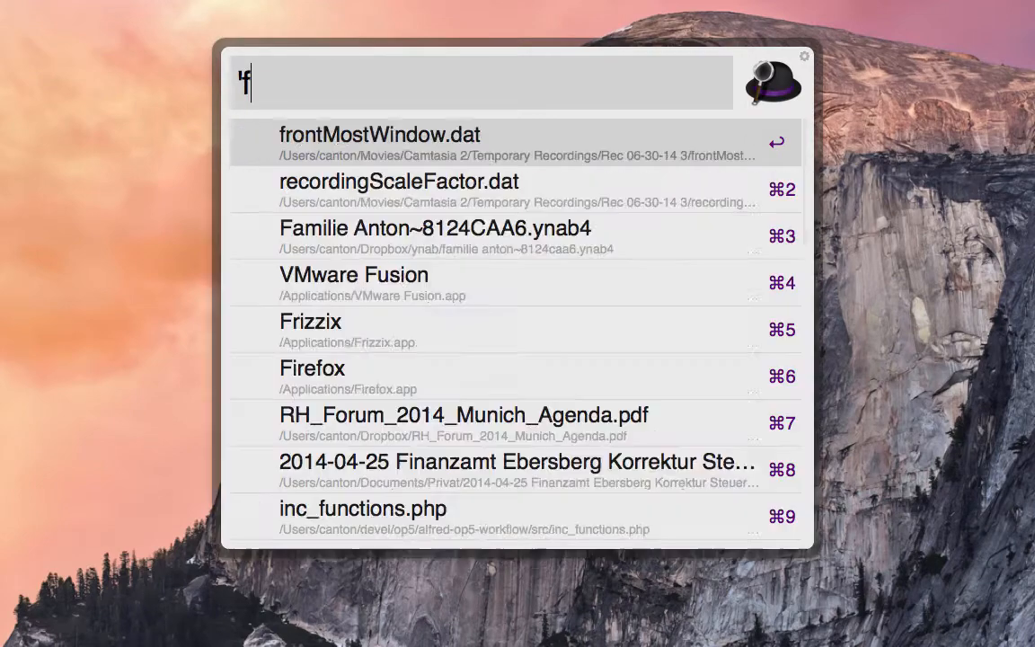
pyautogui.press('Down')
pyautogui.press('Down')
pyautogui.press('Down')
pyautogui.press('Down')
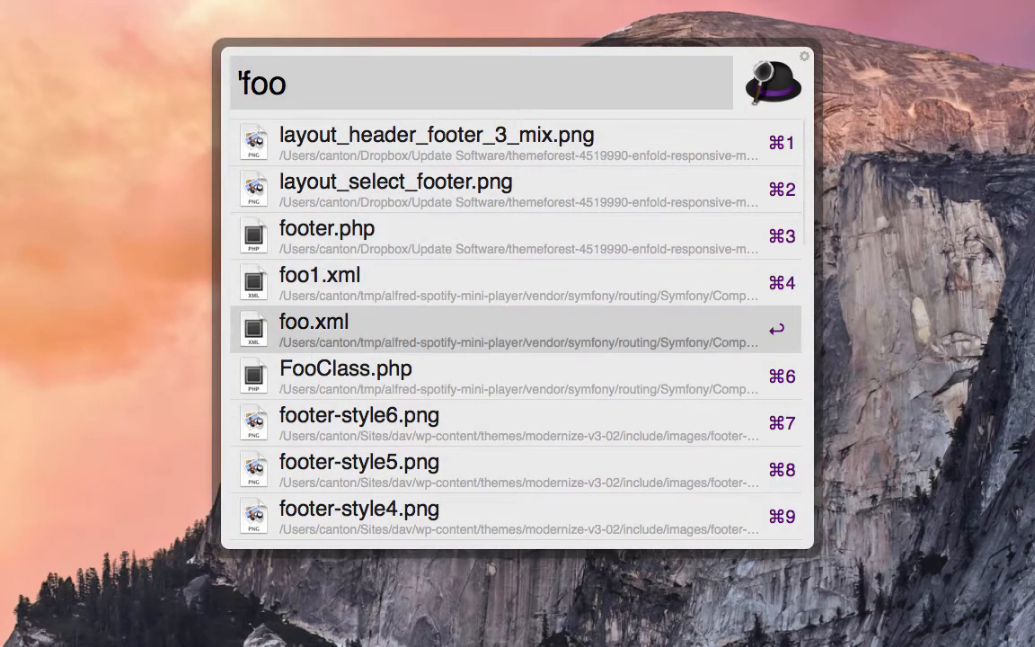
pyautogui.press('Down')
pyautogui.press('Escape')
# Enter a GitHub search for "someproje" in the launcher using the gh keyword.
pyautogui.hotkey('alt', 'space')
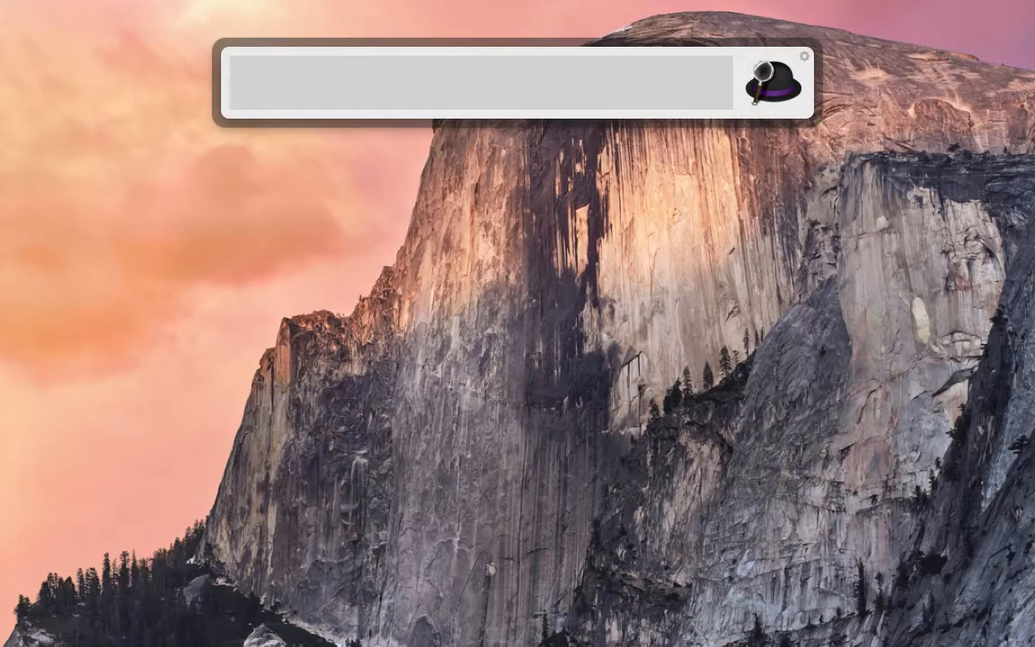
pyautogui.write('gh somepro')
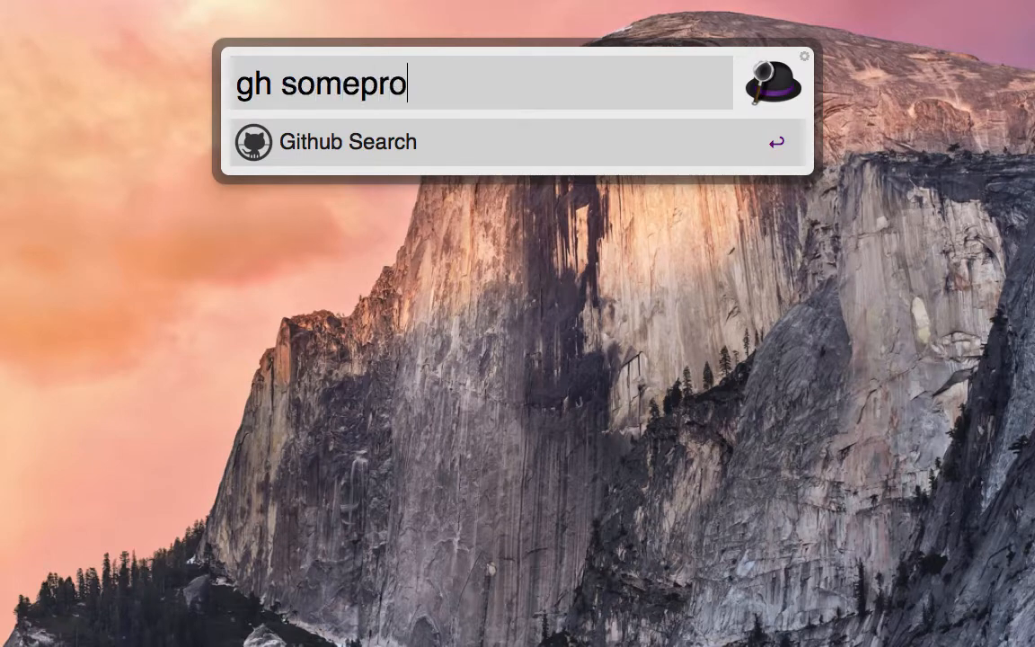
pyautogui.write('je')
# Open the clipboard history, browse the previously copied entries from older to newer ones and close it.
pyautogui.press('alt+super+c')
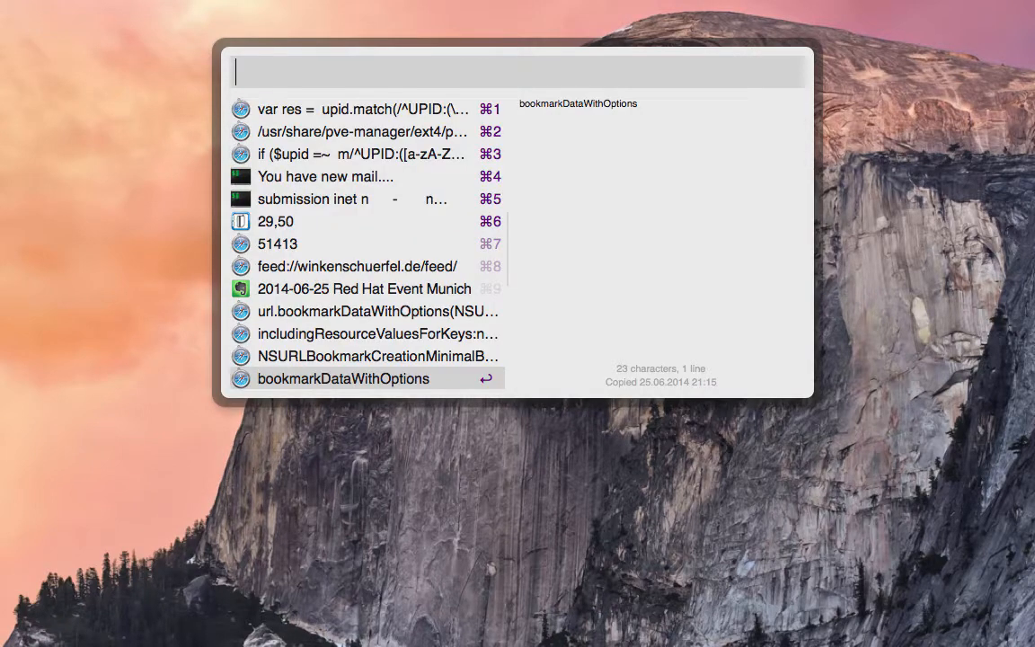
pyautogui.press('Up')
pyautogui.press('Up')
pyautogui.press('Up')
pyautogui.press('Up')
pyautogui.press('Up')
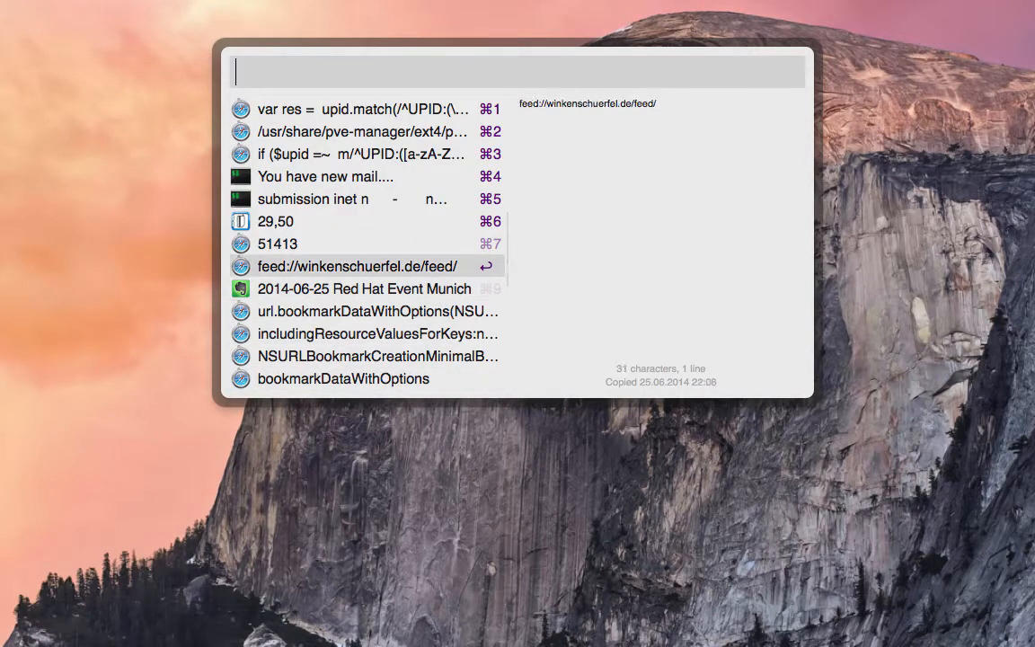
pyautogui.press('Up')
pyautogui.press('Up')
pyautogui.press('Up')
pyautogui.press('Up')
pyautogui.press('Up')
pyautogui.press('Up')
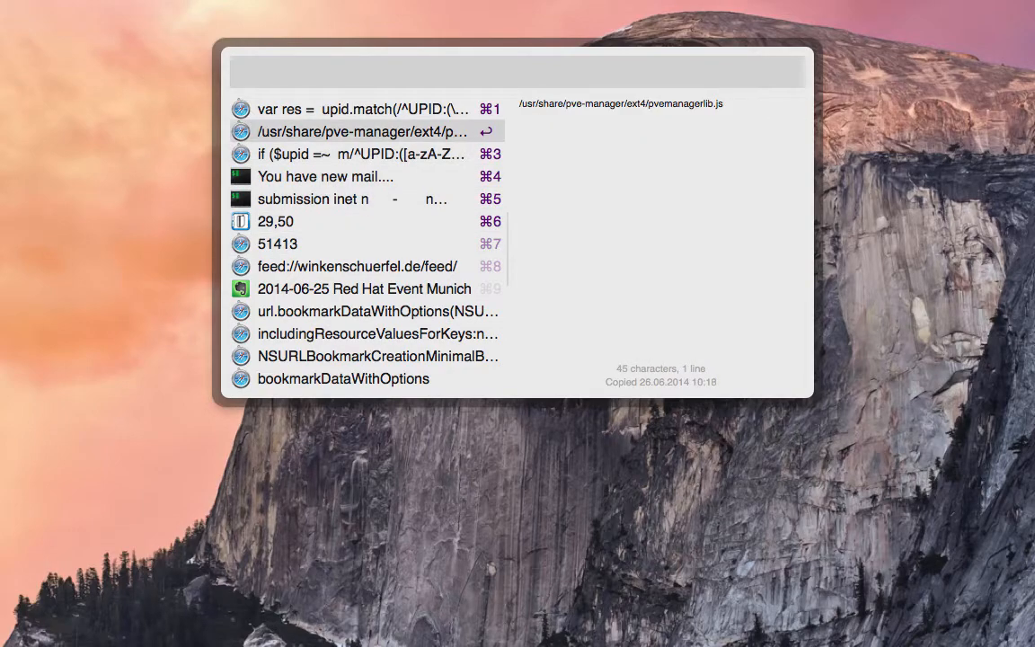
pyautogui.press('Up')
pyautogui.press('Escape')
# Open the Alfred preferences from the launcher and show the installed workflows.
pyautogui.hotkey('alt', 'space')
pyautogui.write('al')
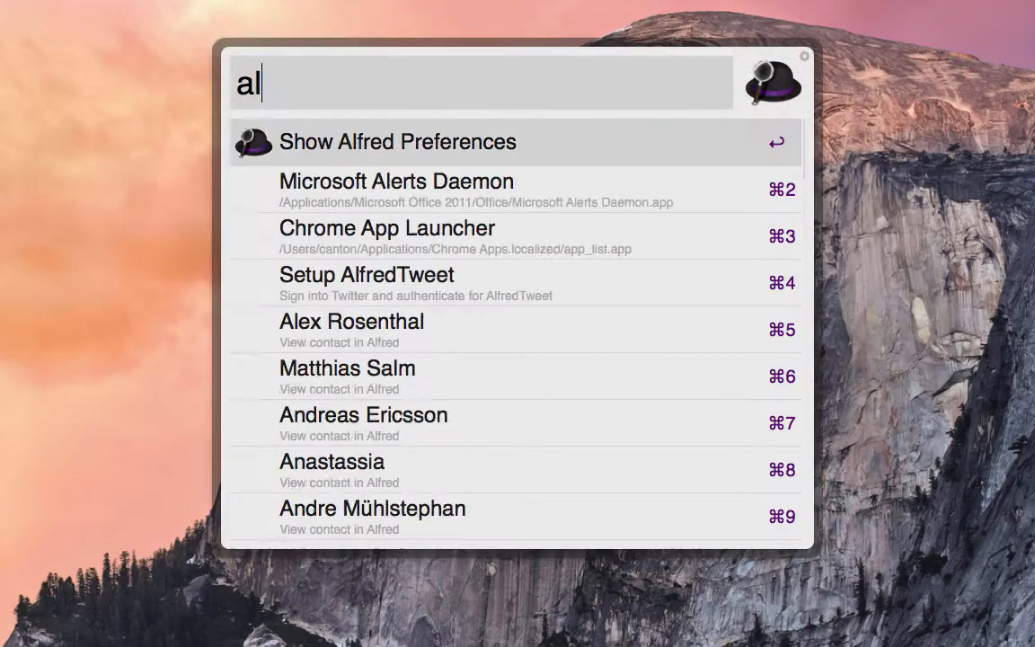
pyautogui.write('fr')
pyautogui.press('Return')
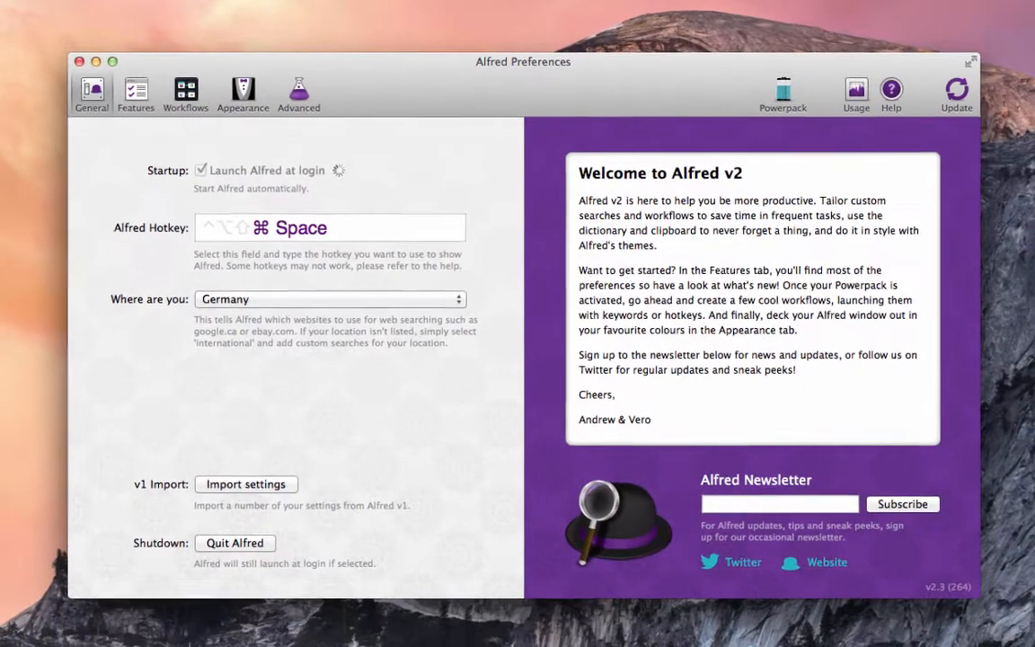
pyautogui.click(172, 88)
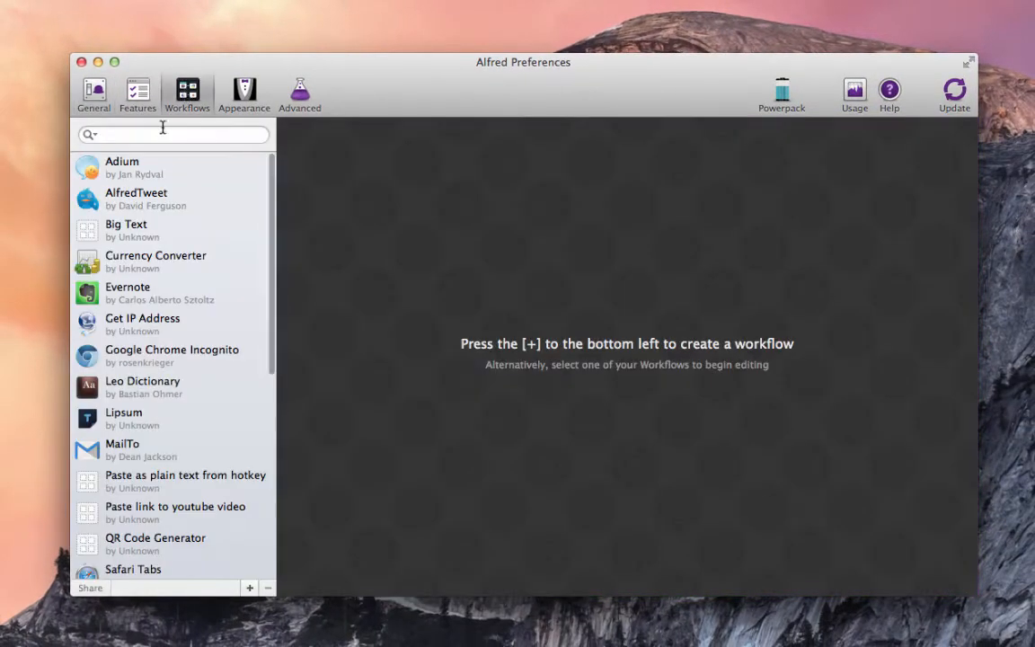
# Examine the Adium, AlfredTweet, Currency Converter, Evernote, Google Chrome Incognito, Leo Dictionary, Lipsum and MailTo workflows, and close the preferences.
pyautogui.click(140, 173)
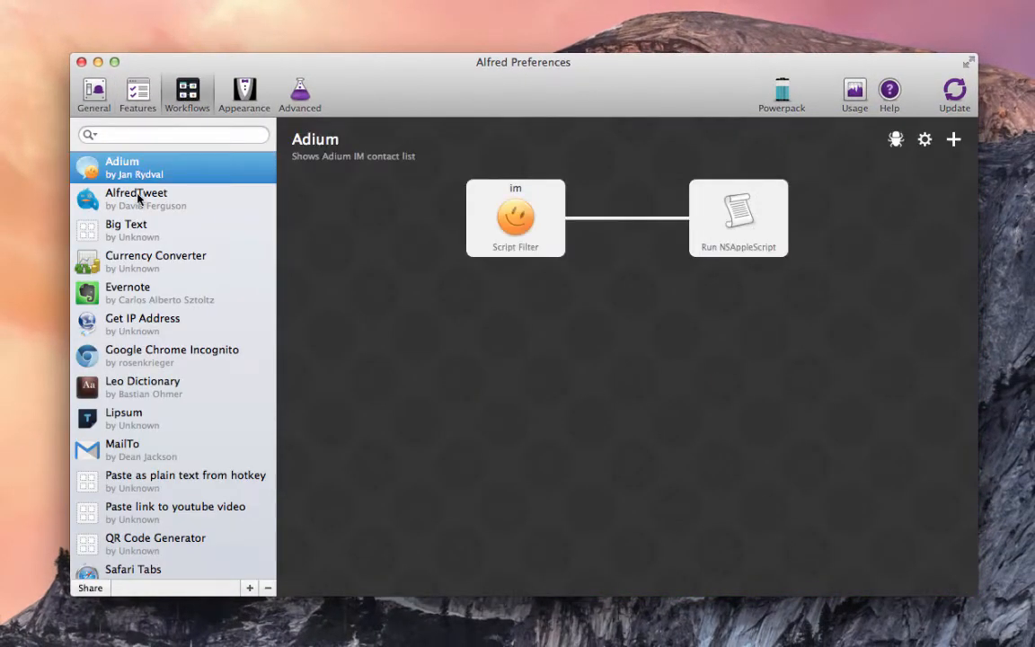
pyautogui.click(139, 199)
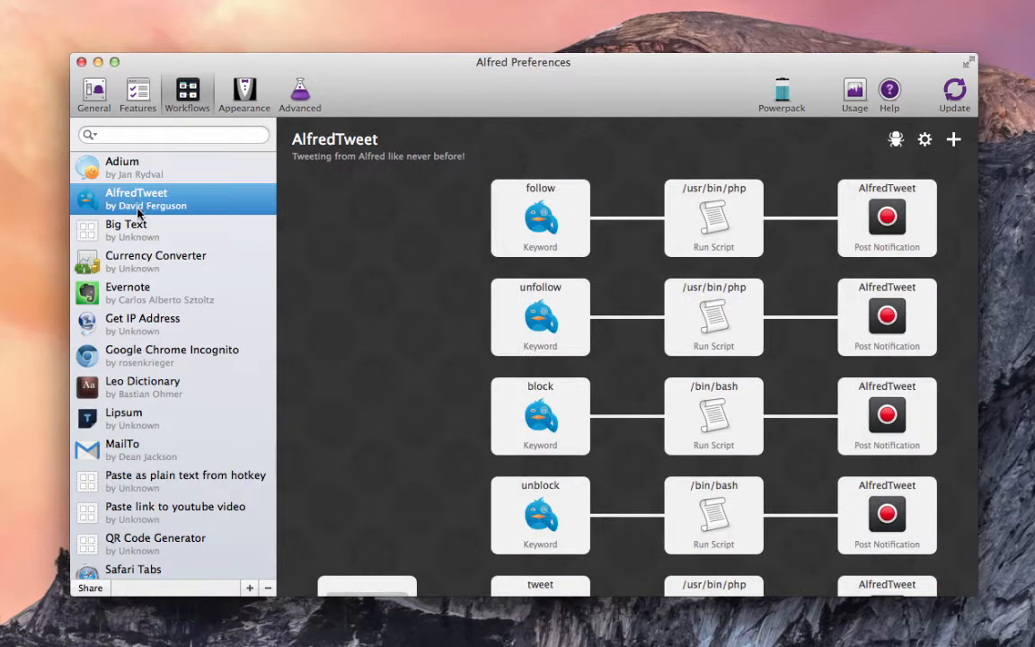
pyautogui.click(135, 261)
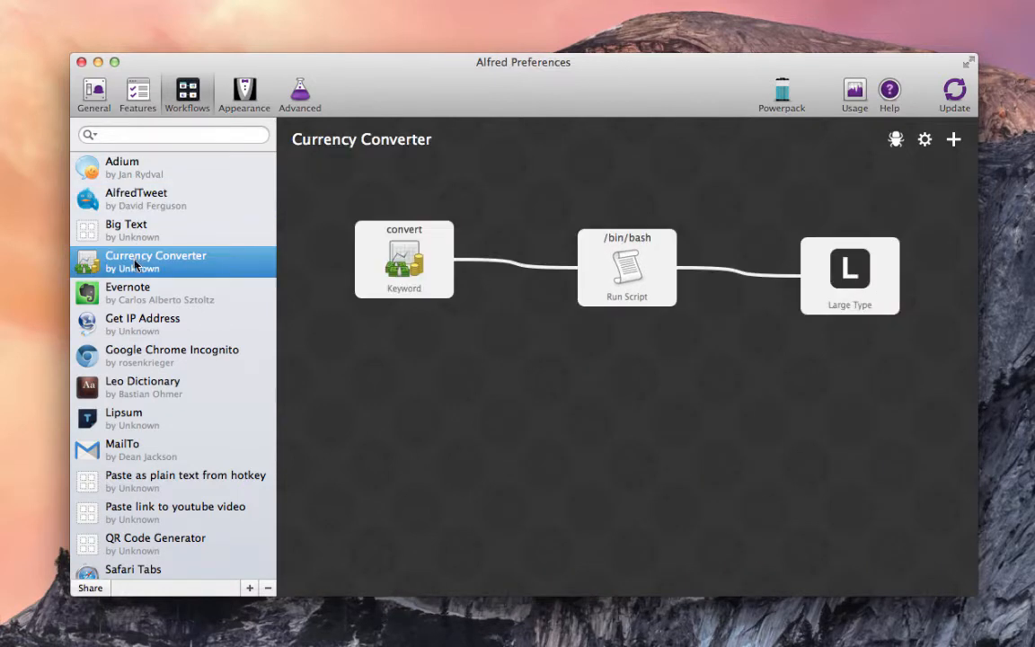
pyautogui.click(135, 289)
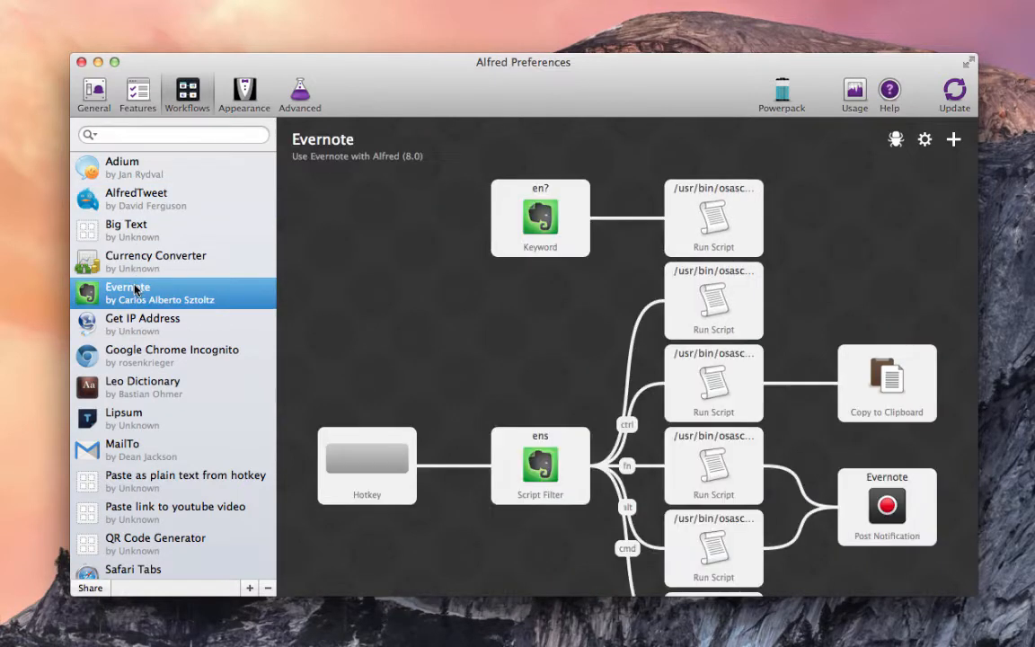
pyautogui.scroll(-5, 283, 331)
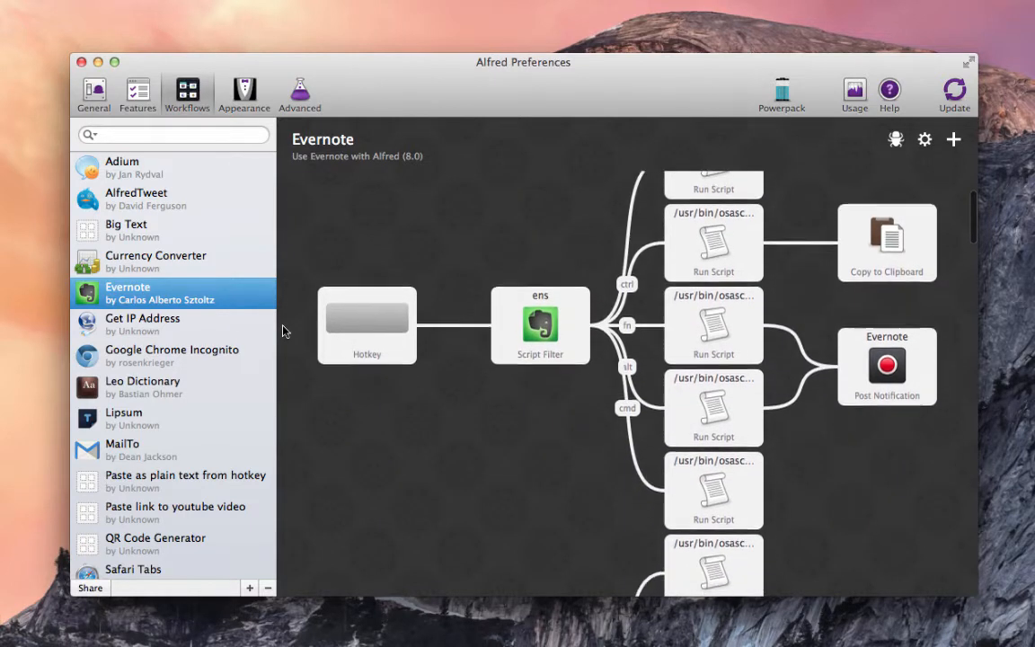
pyautogui.scroll(-2, 283, 331)
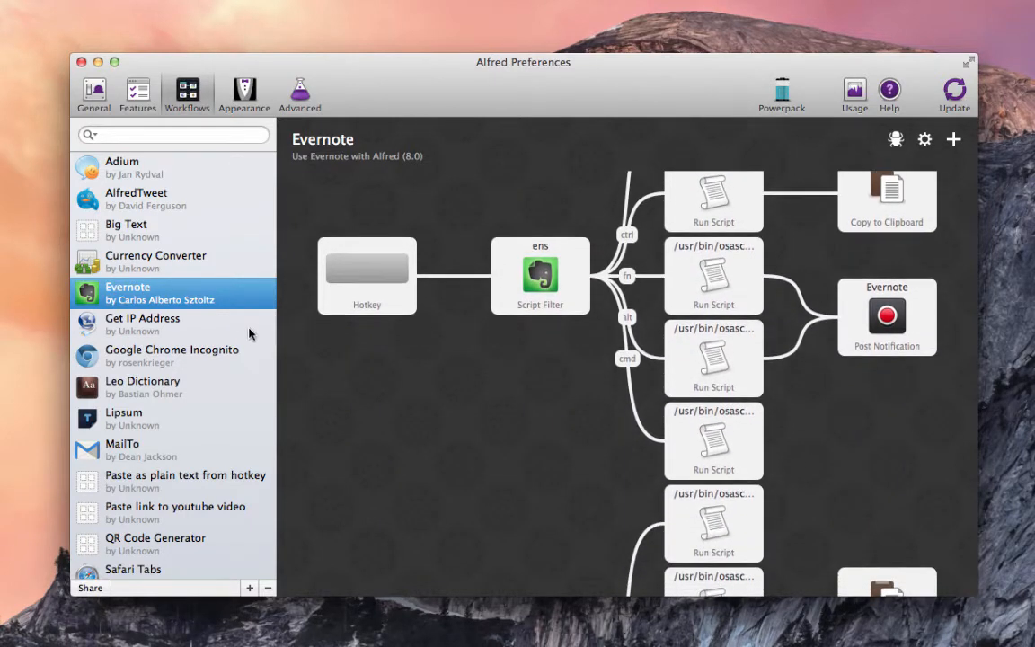
pyautogui.click(170, 355)
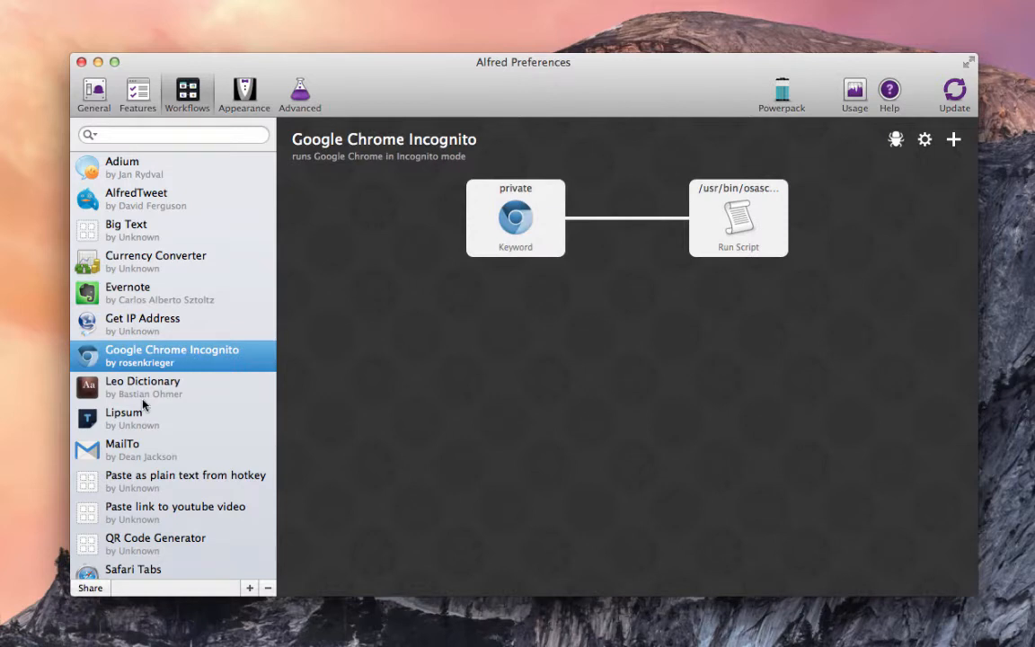
pyautogui.click(143, 401)
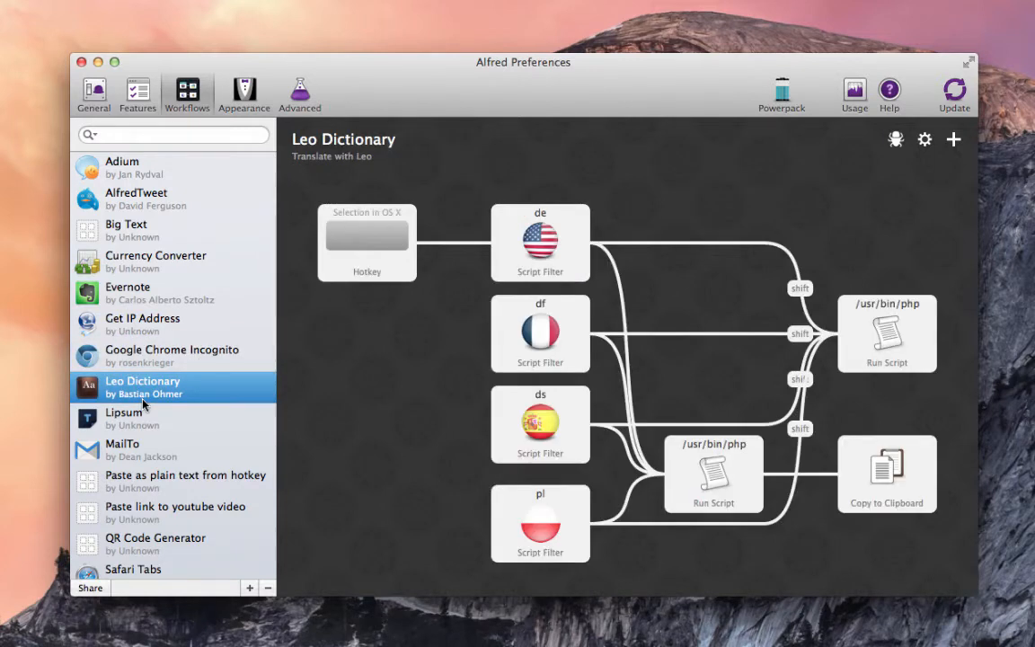
pyautogui.click(138, 419)
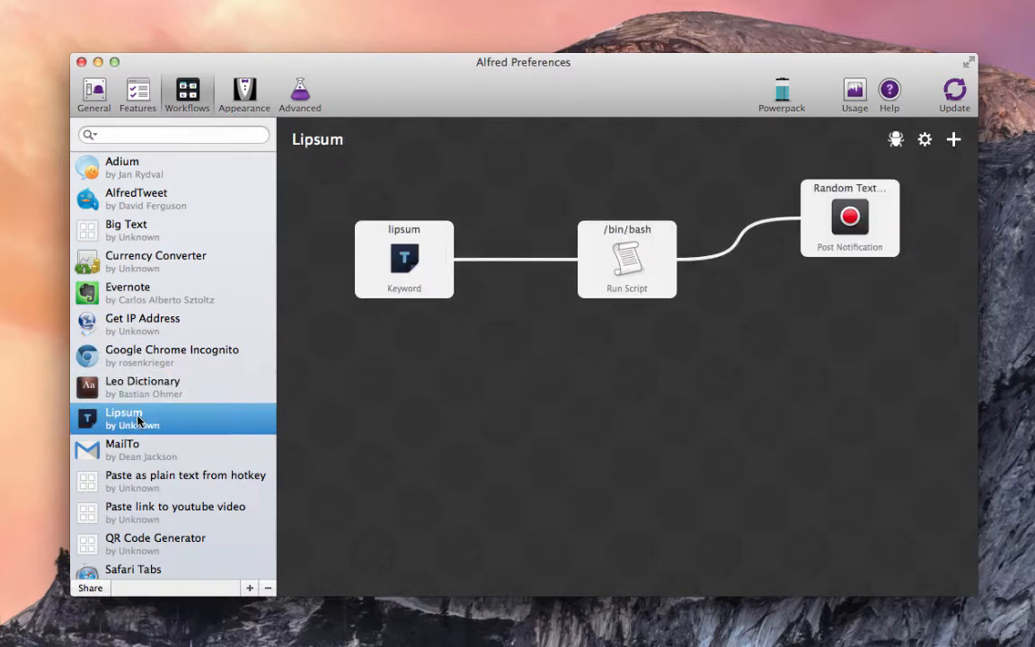
pyautogui.click(135, 449)
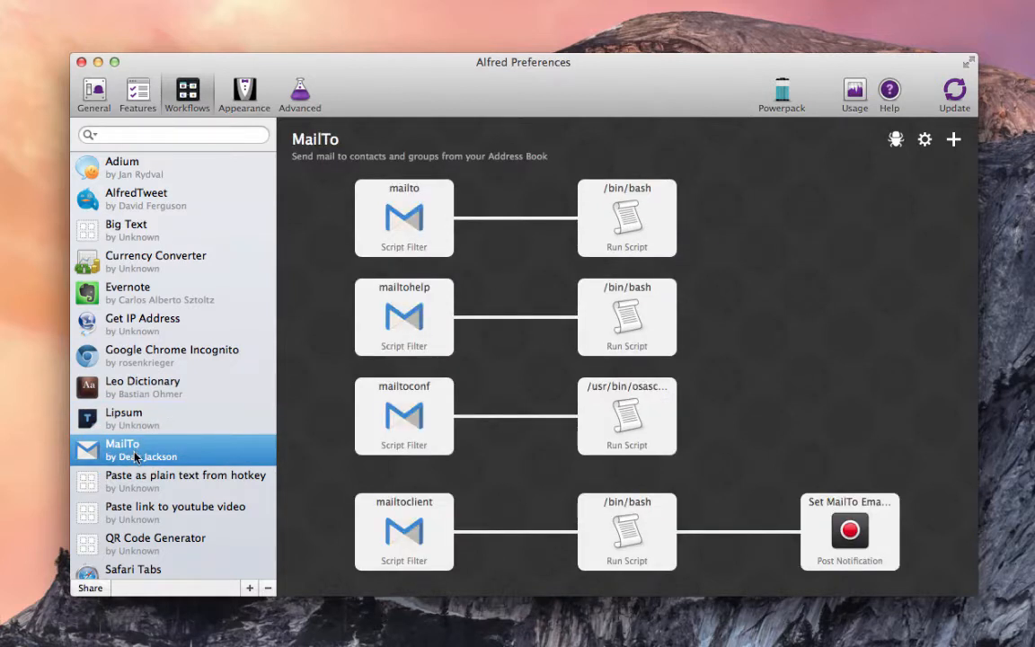
pyautogui.click(81, 62)
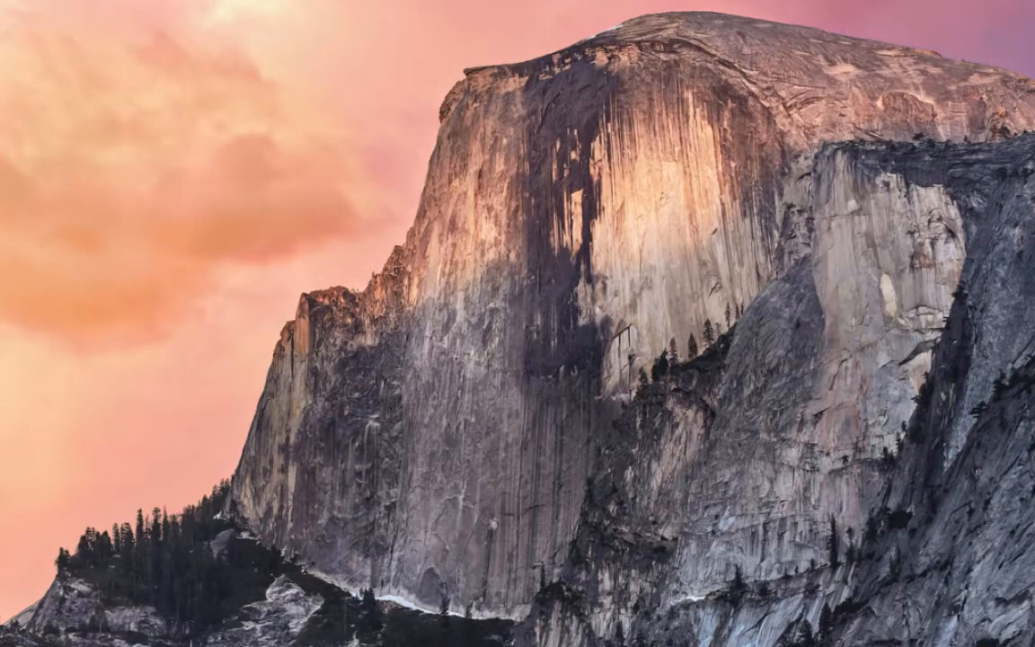
# Search the Evernote notes for "git" with the ens workflow keyword and dismiss the launcher.
pyautogui.hotkey('alt', 'space')
pyautogui.write('ens git')
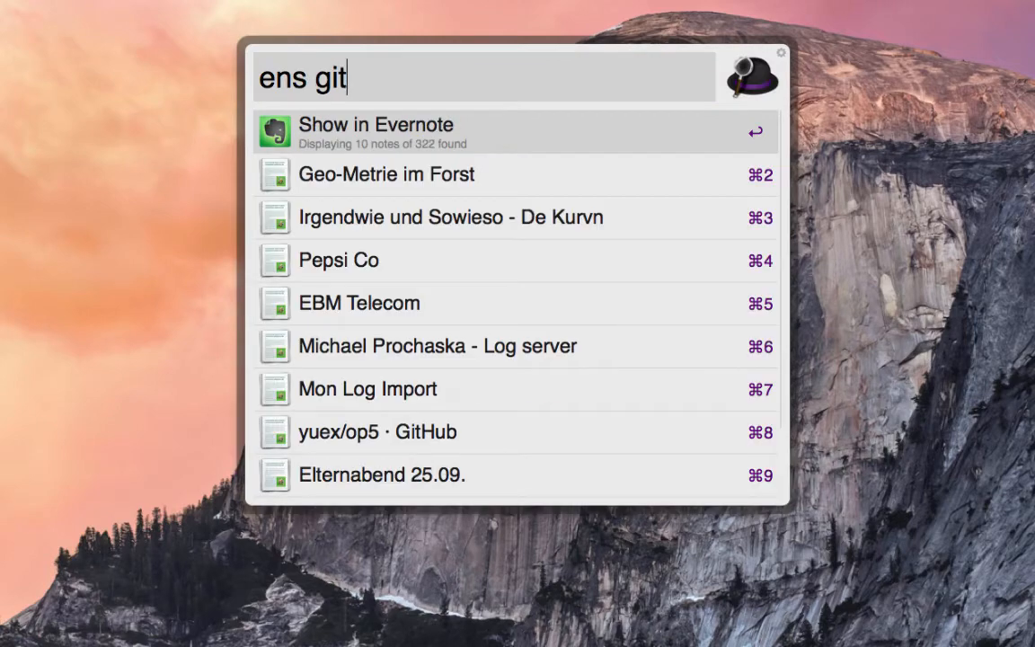
pyautogui.press('Escape')
# Look up the English translation of "pferd" with the Leo Dictionary keyword de and dismiss the launcher.
pyautogui.hotkey('alt', 'space')
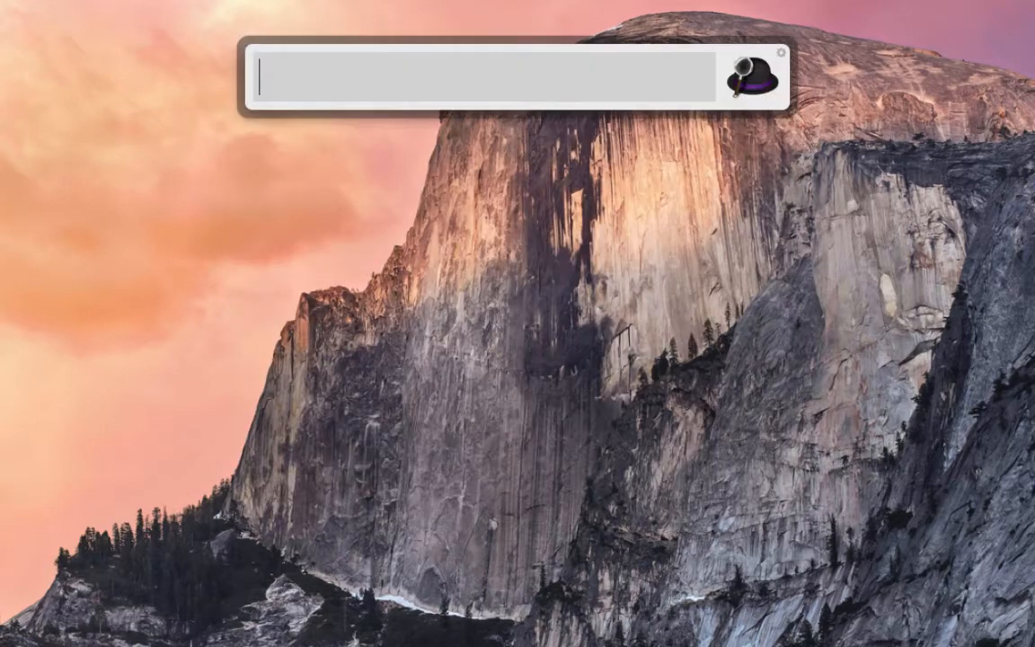
pyautogui.write('de pferd')
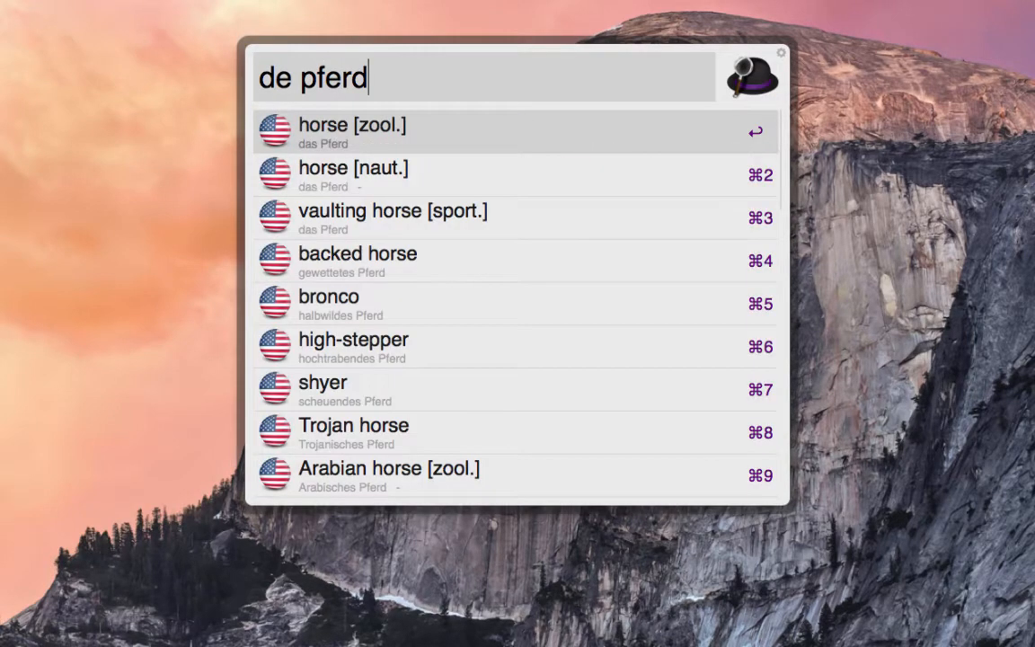
pyautogui.press('Escape')
# Convert 150 USD to euros with the Currency Converter workflow and dismiss the large-type display.
pyautogui.hotkey('alt', 'space')
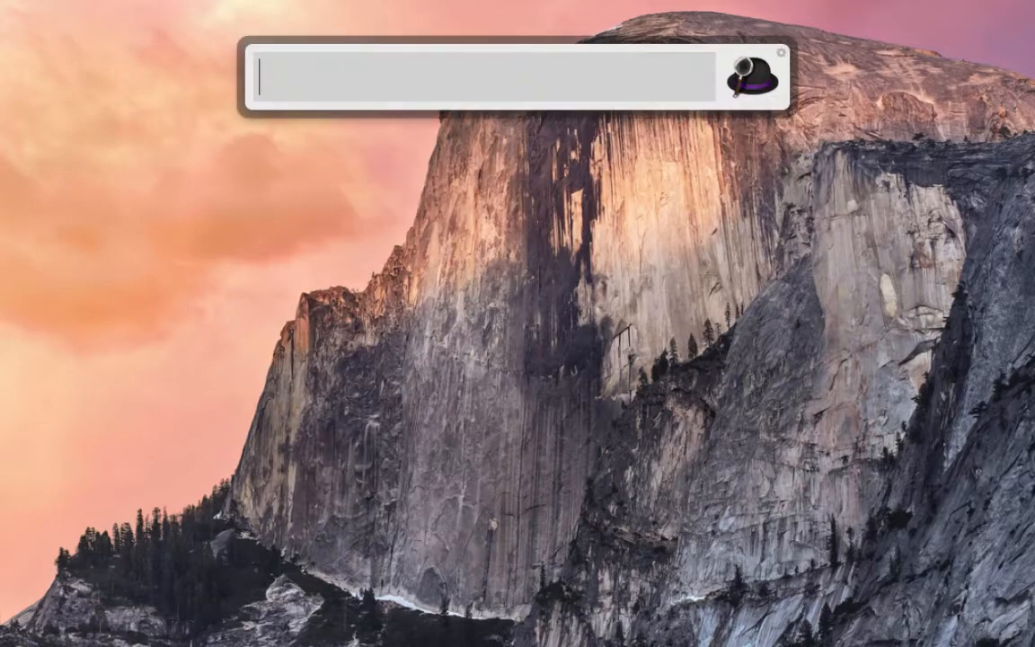
pyautogui.write('convert 150 ')
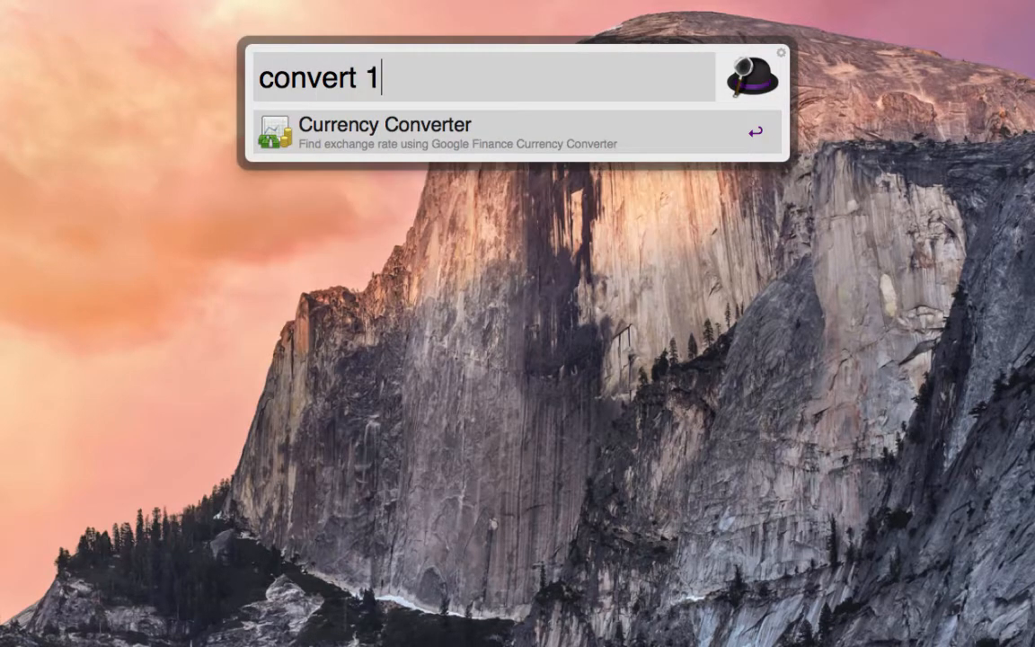
pyautogui.write('USD')
pyautogui.press('Return')
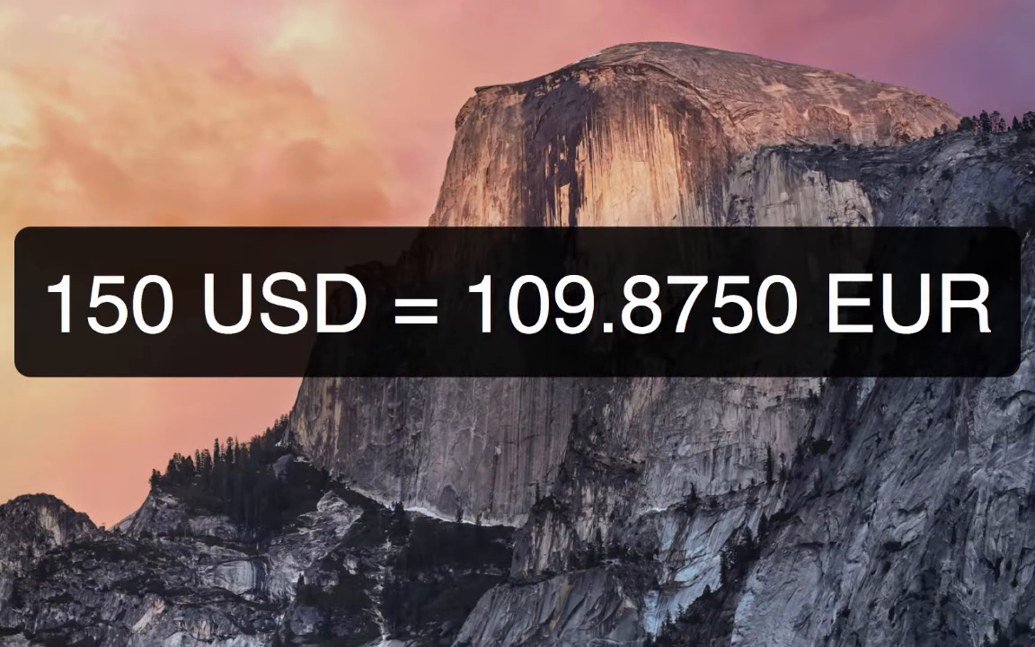
pyautogui.press('Escape')
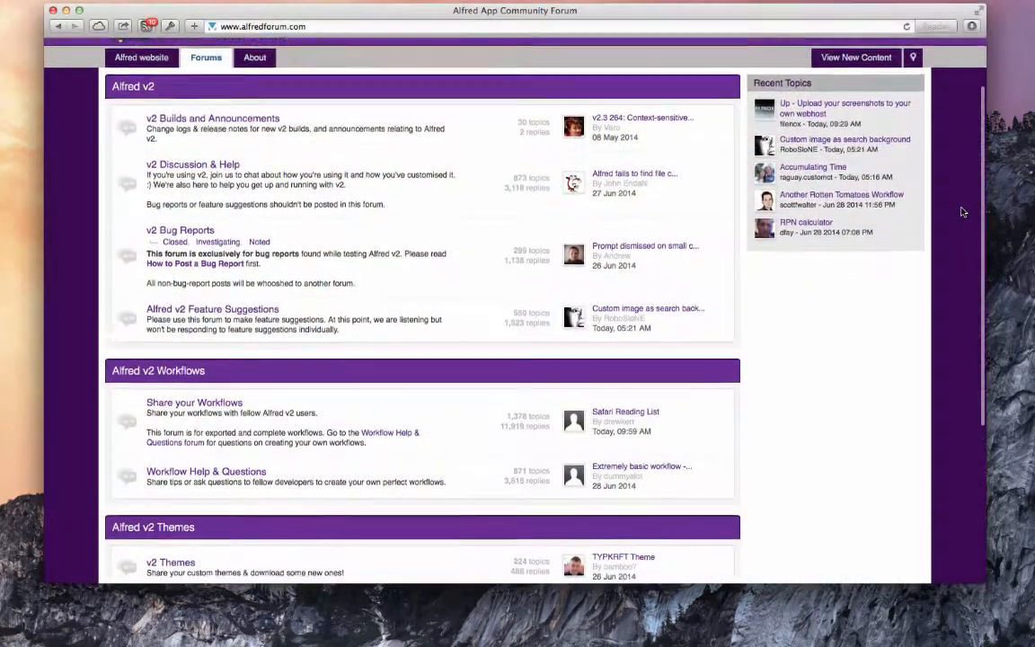
# Open the Share your Workflows section of the Alfred community forum and look through it.
pyautogui.scroll(-2, 963, 212)
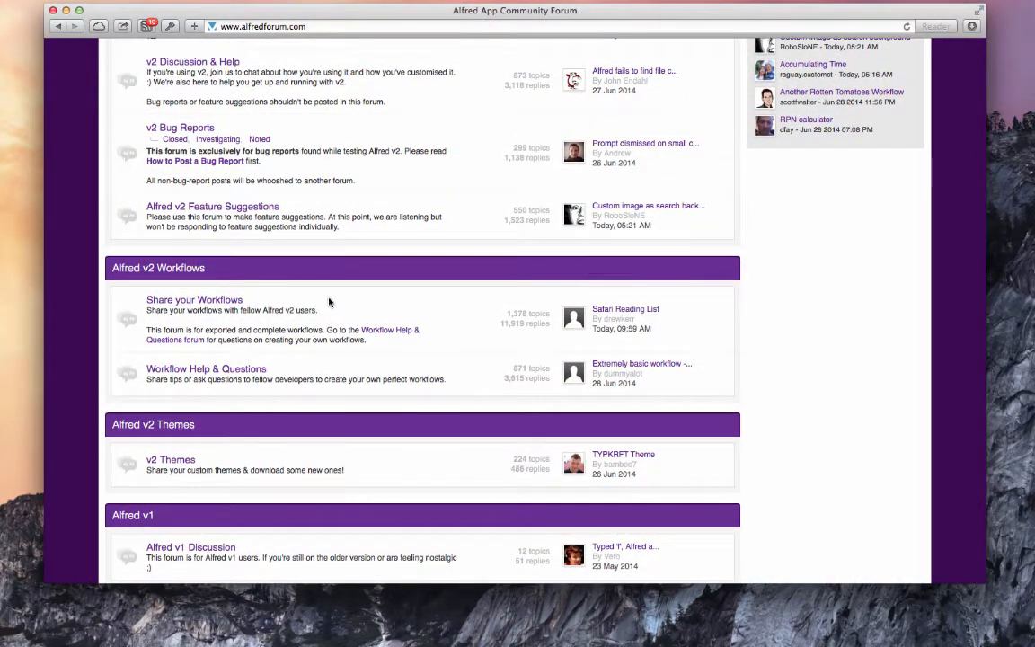
pyautogui.click(190, 302)
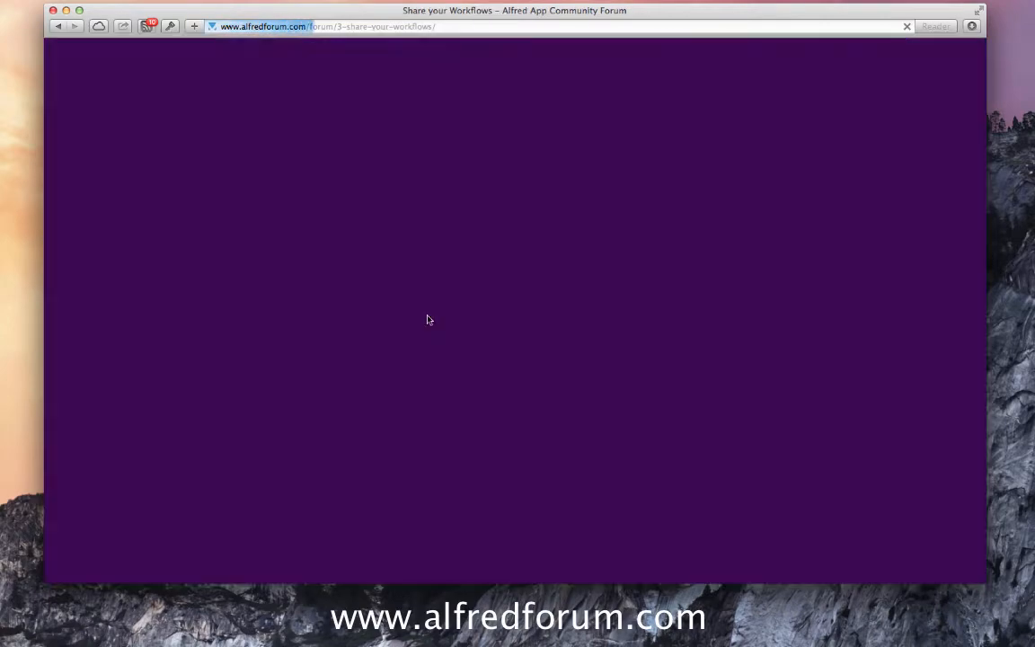
pyautogui.scroll(-3, 428, 320)
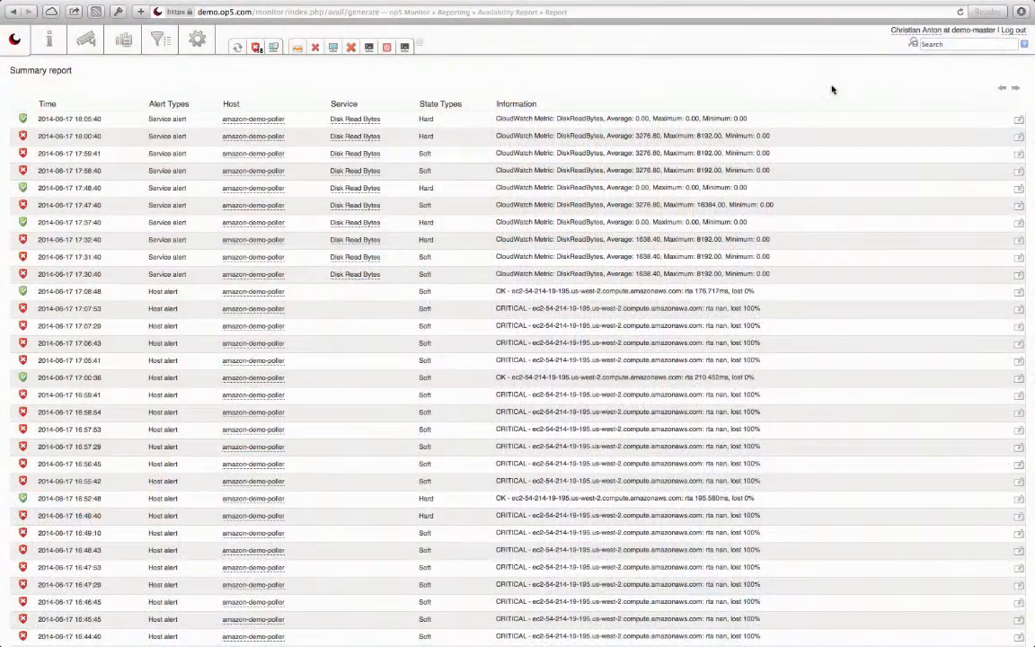
# Review the op5 Monitor availability report for the Disk Read Bytes service on amazon-demo-poller, from the summary up to the trends.
pyautogui.scroll(5, 832, 89)
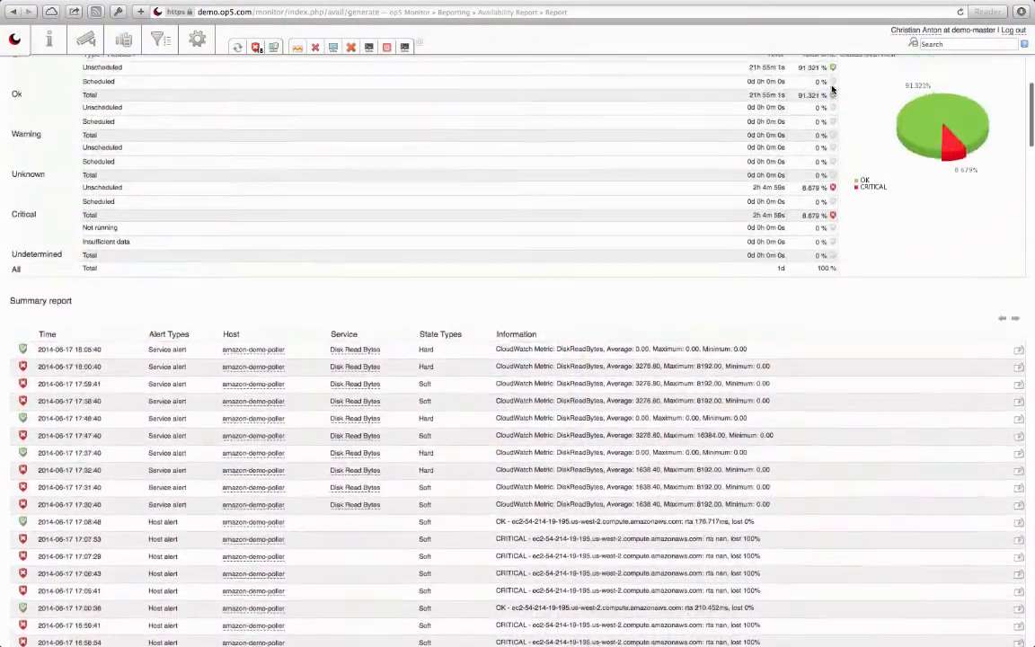
pyautogui.scroll(4, 832, 88)
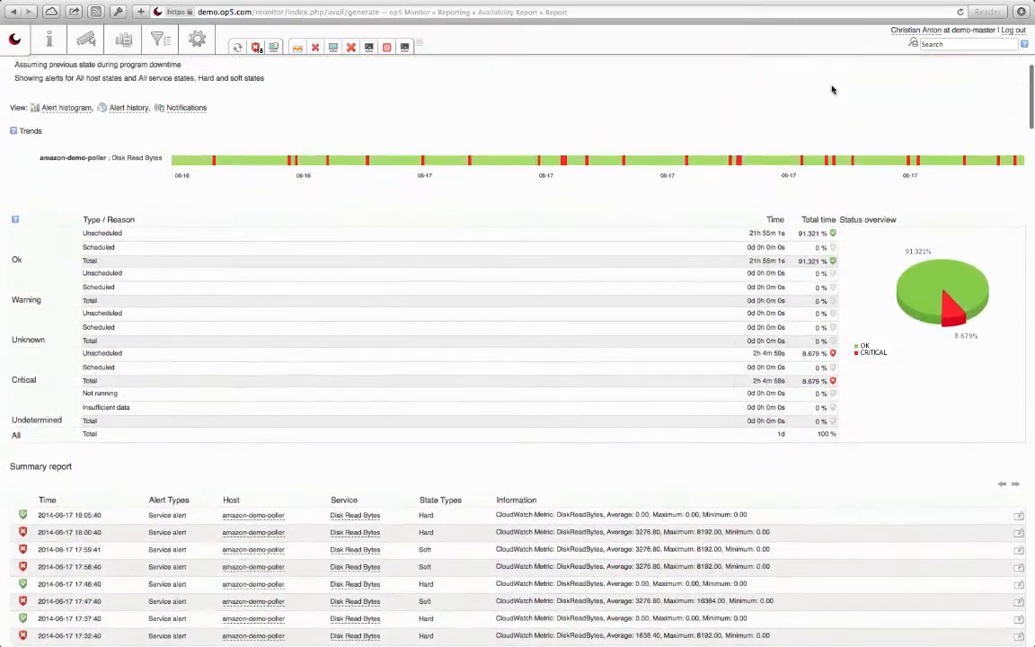
# Look through the list of all services in op5 Monitor, from IBM-Director down to the ap01 access points.
pyautogui.scroll(1, 832, 89)
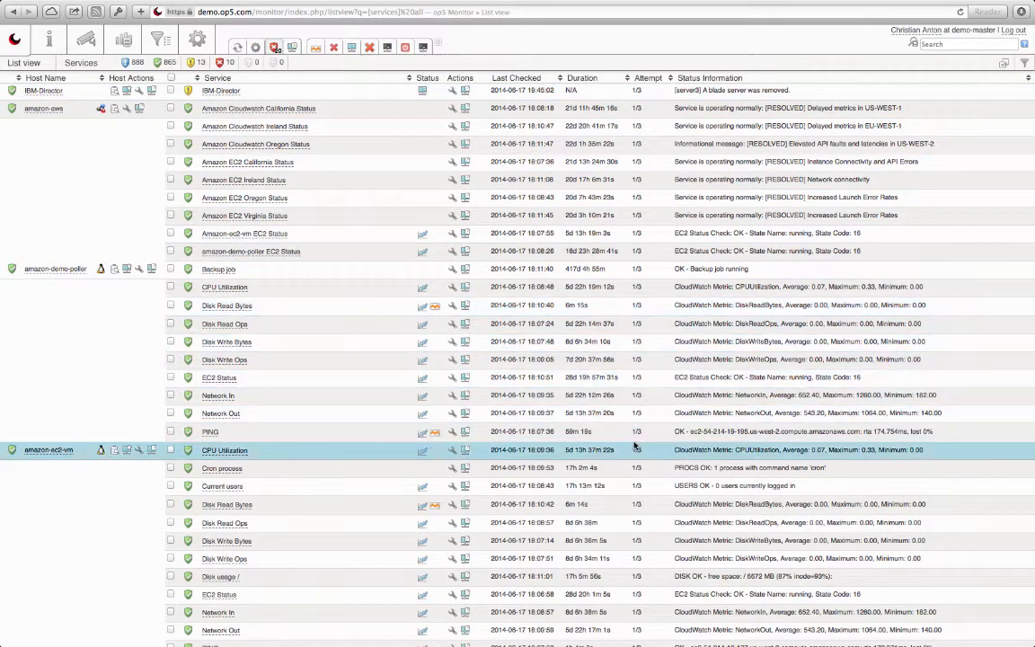
pyautogui.scroll(-1, 634, 446)
pyautogui.scroll(-5, 634, 447)
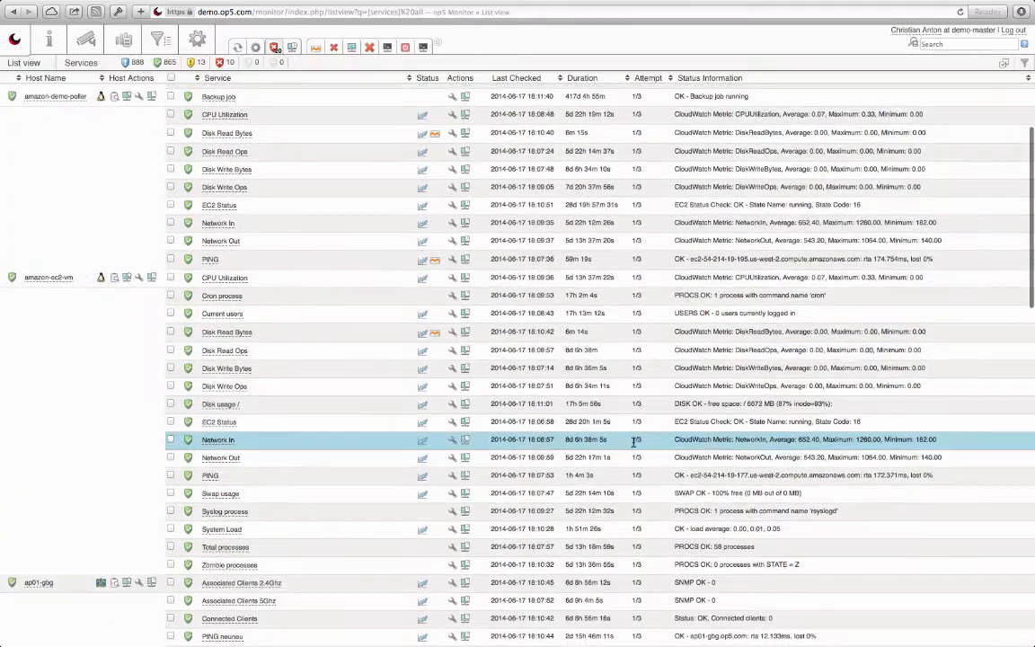
pyautogui.scroll(-6, 634, 442)
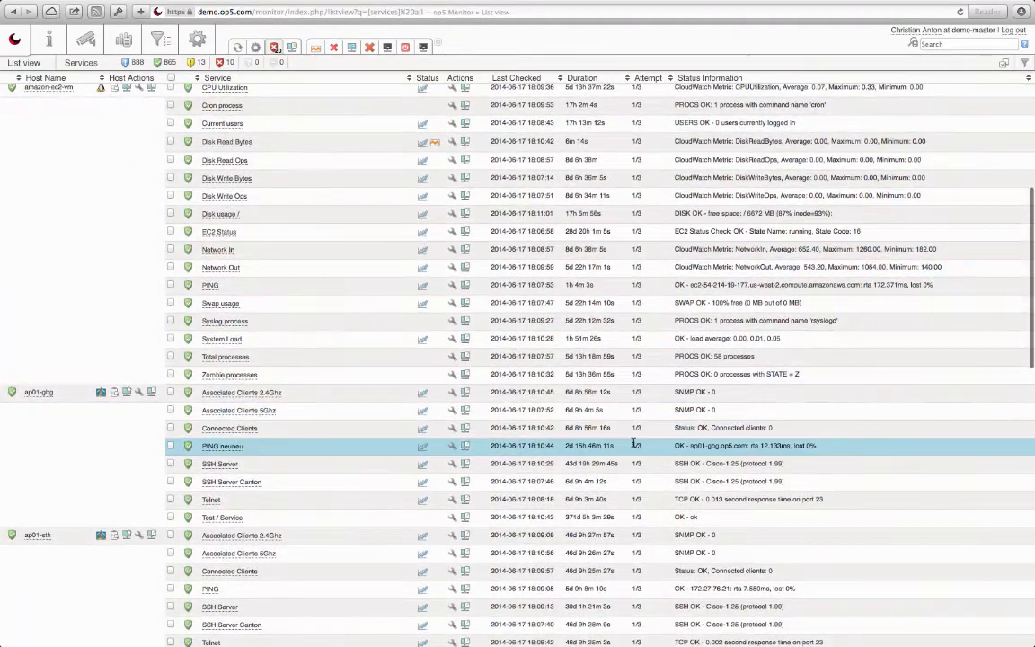
pyautogui.scroll(-6, 635, 442)
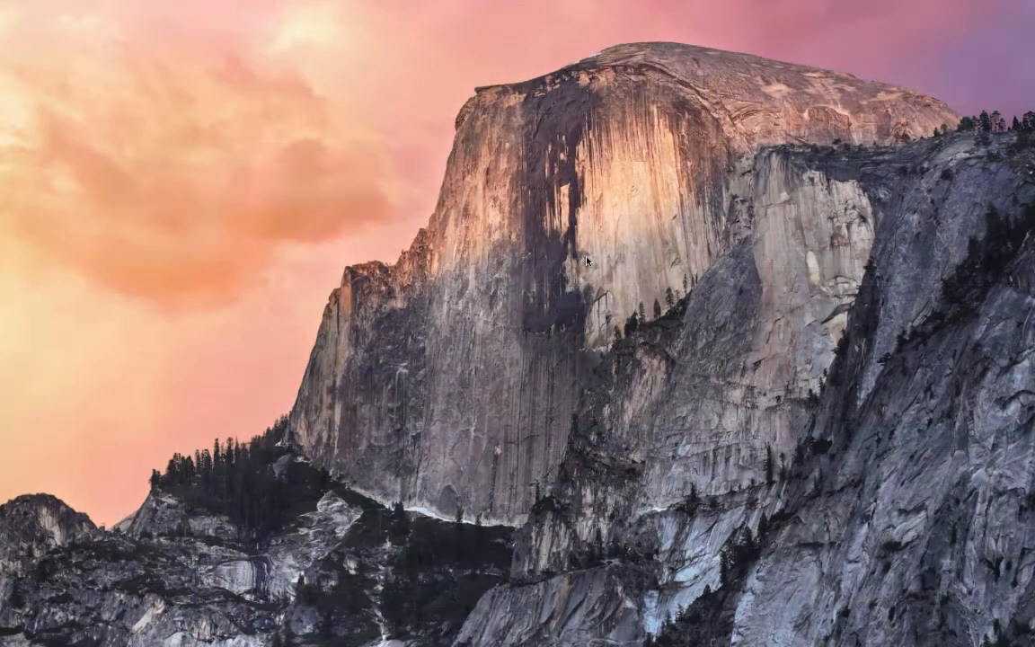
# Query op5 Monitor for hosts from the Alfred launcher with mon h:#.
pyautogui.hotkey('alt', 'space')
pyautogui.write('mon h:#')
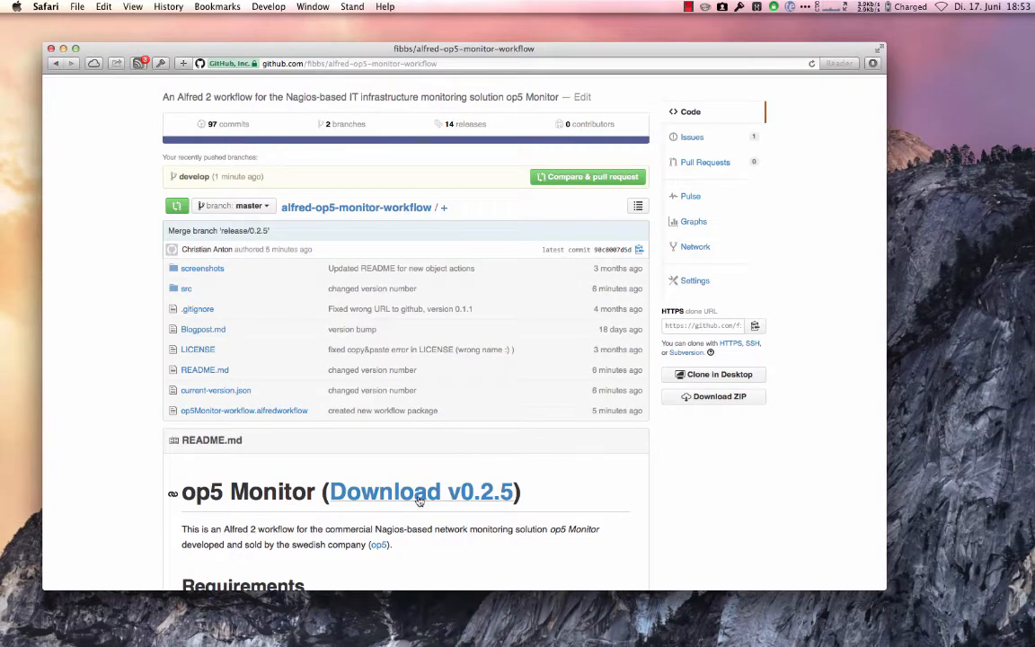
# Download the op5 Monitor workflow v0.2.5 from its GitHub README and open the downloaded op5Monitor-workflow.alfredworkflow file.
pyautogui.click(422, 492)
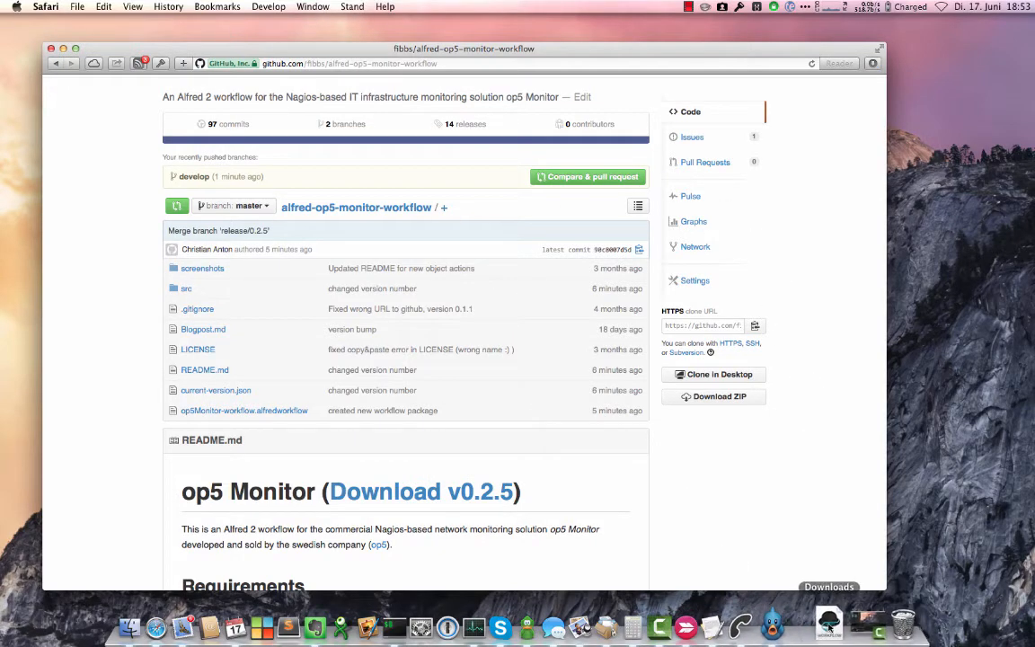
pyautogui.click(831, 622)
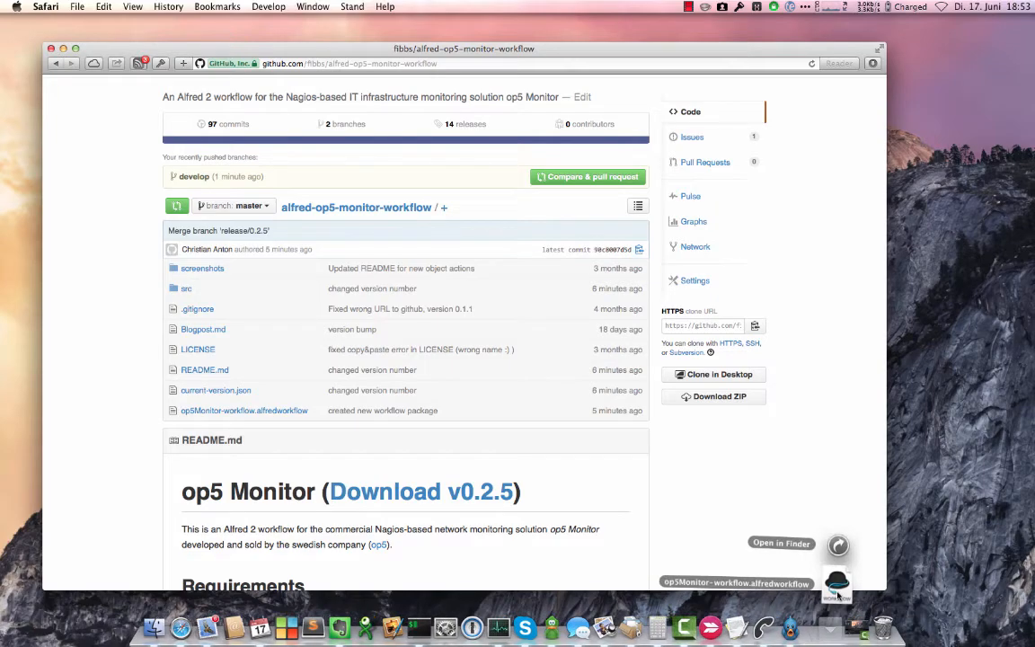
pyautogui.click(837, 582)
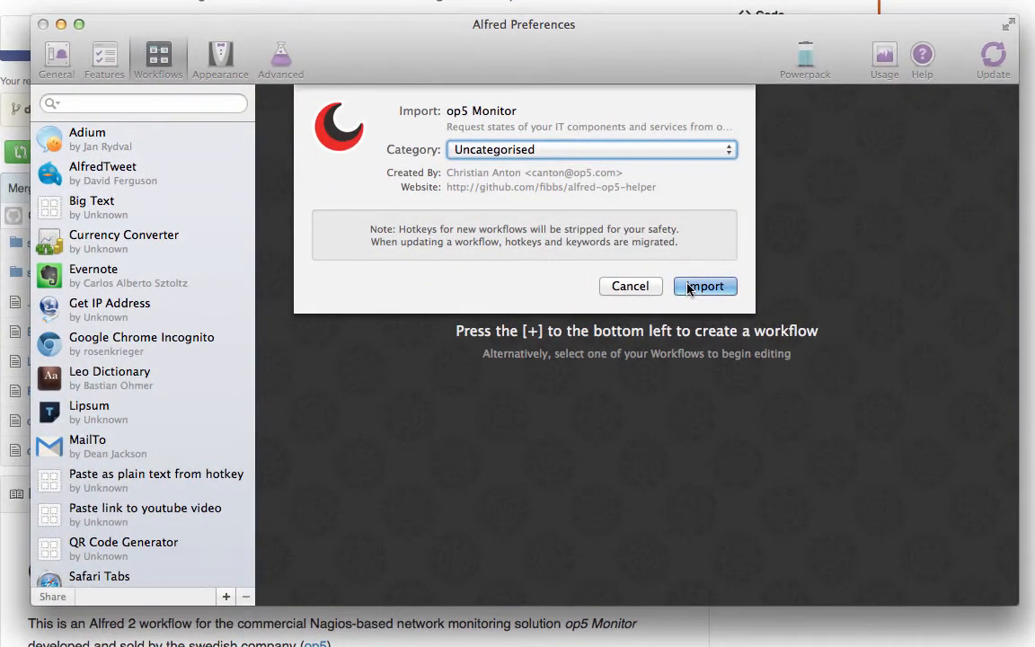
# Import the op5 Monitor workflow into Alfred as Uncategorised and close the preferences and browser windows.
pyautogui.click(689, 287)
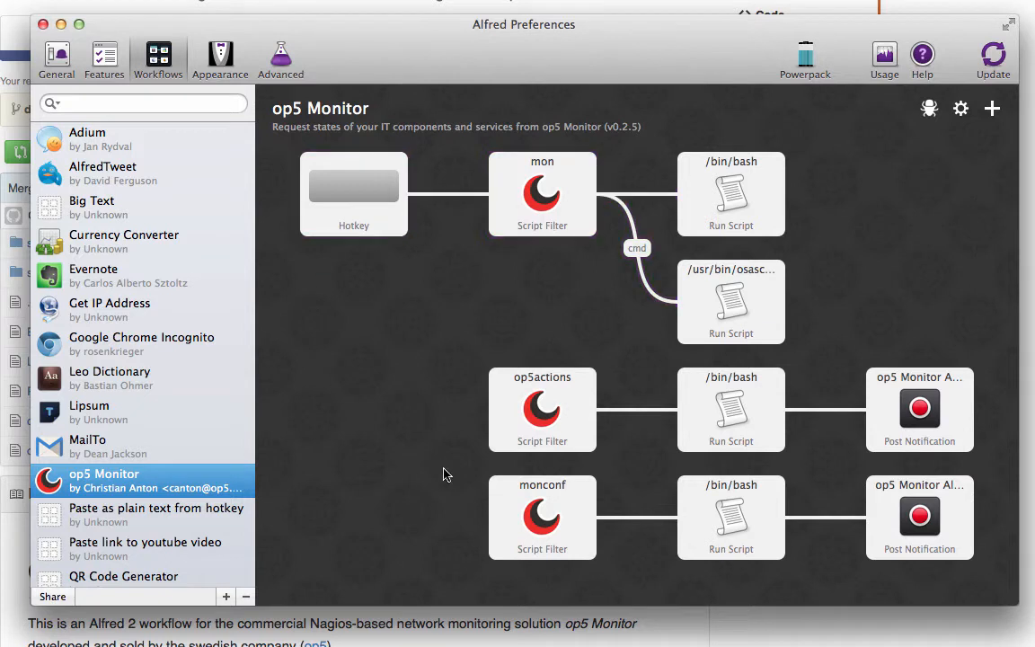
pyautogui.click(42, 25)
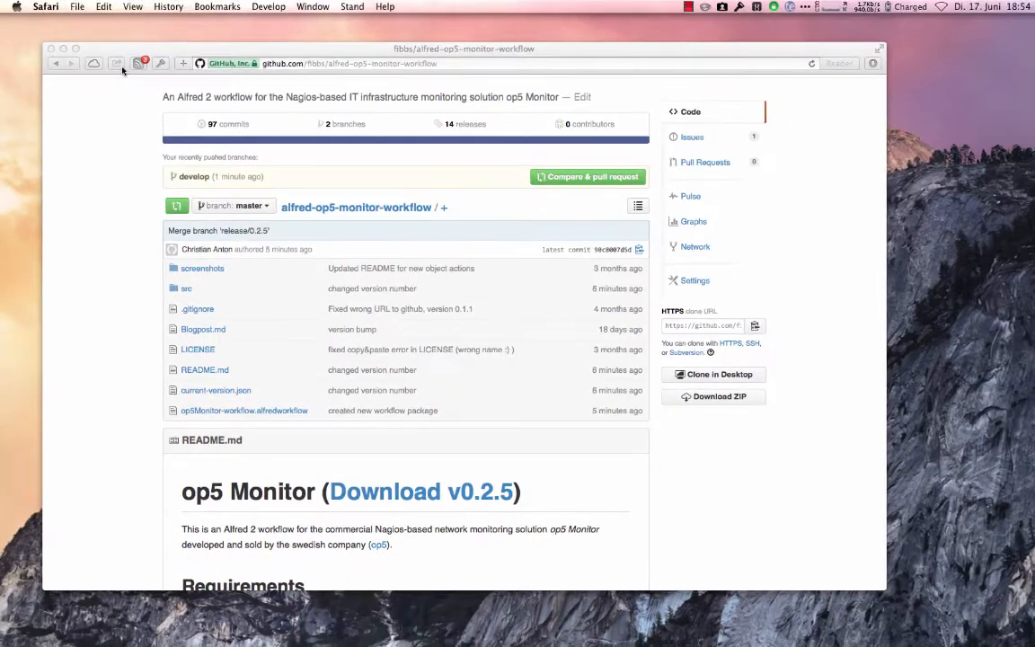
pyautogui.click(51, 50)
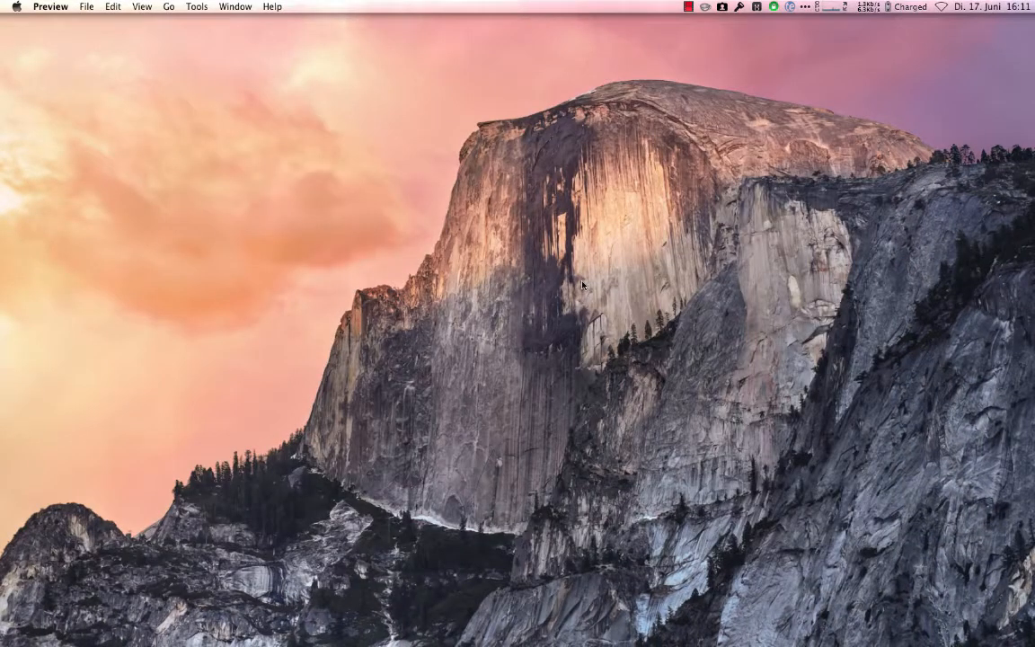
# Bring up the launcher entries for mon, go through them and choose op5 Monitor Workflow Configuration.
pyautogui.hotkey('alt', 'space')
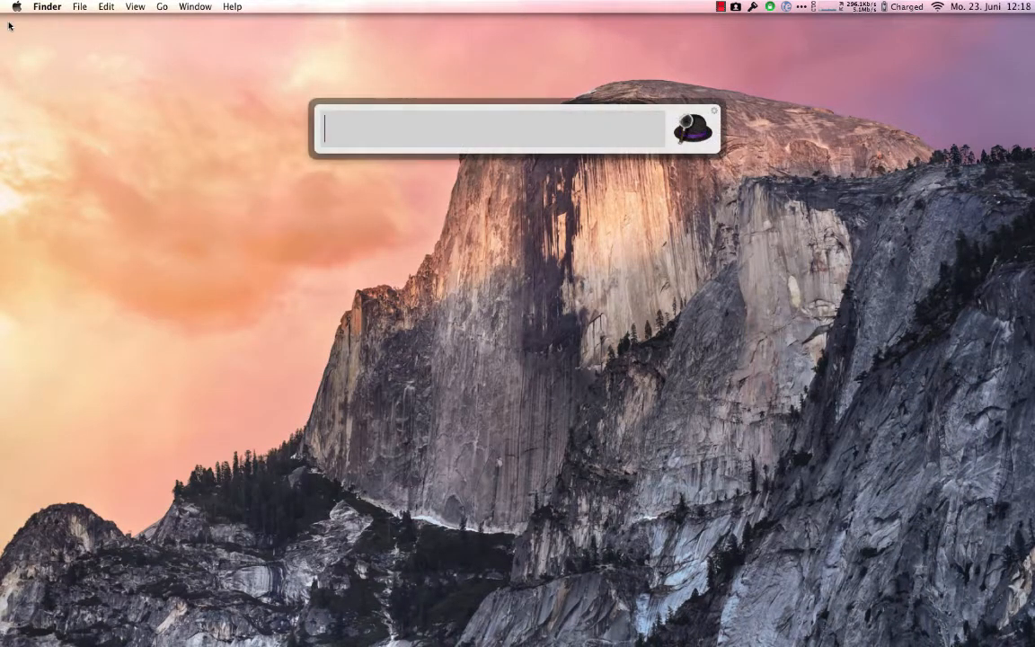
pyautogui.write('mon')
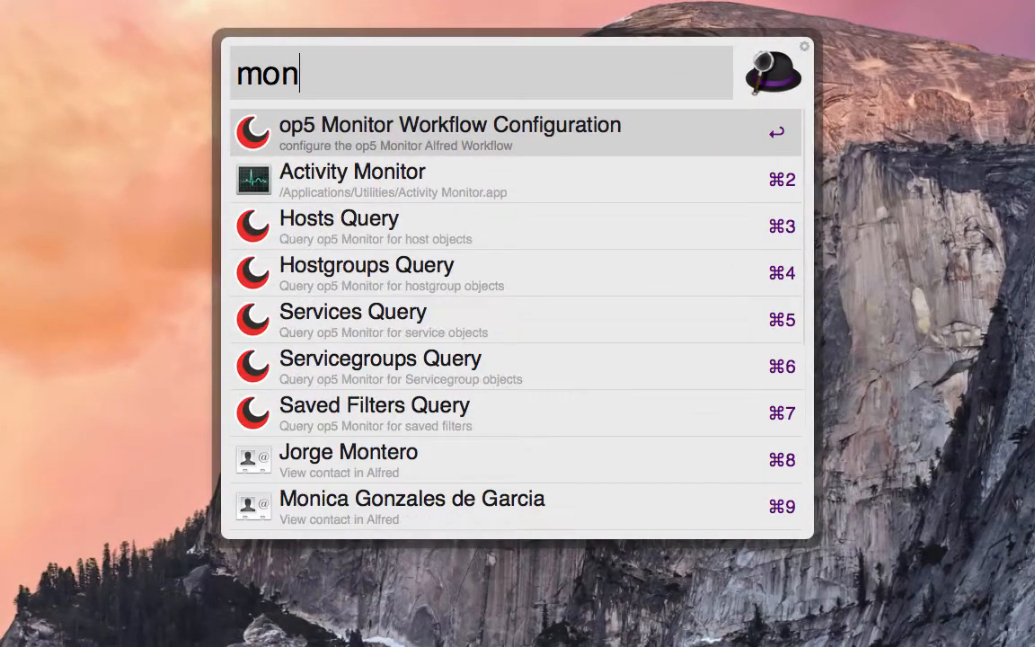
pyautogui.press('Down')
pyautogui.press('Down')
pyautogui.press('Down')
pyautogui.press('Down')
pyautogui.press('Down')
pyautogui.press('Up')
pyautogui.press('Up')
pyautogui.press('Up')
pyautogui.press('Up')
pyautogui.press('Up')
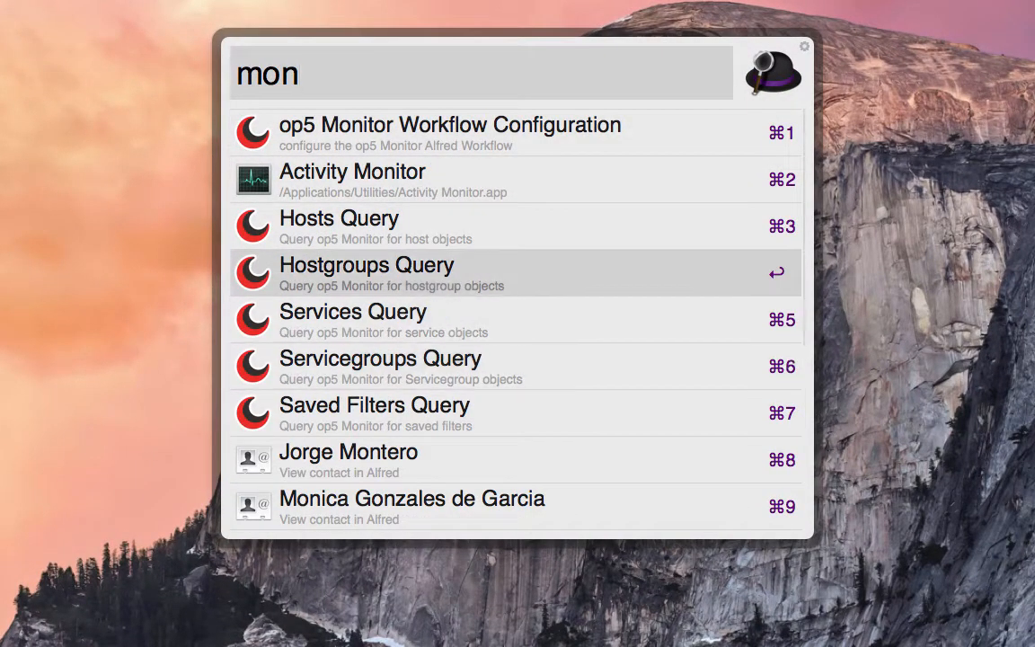
pyautogui.press('Tab')
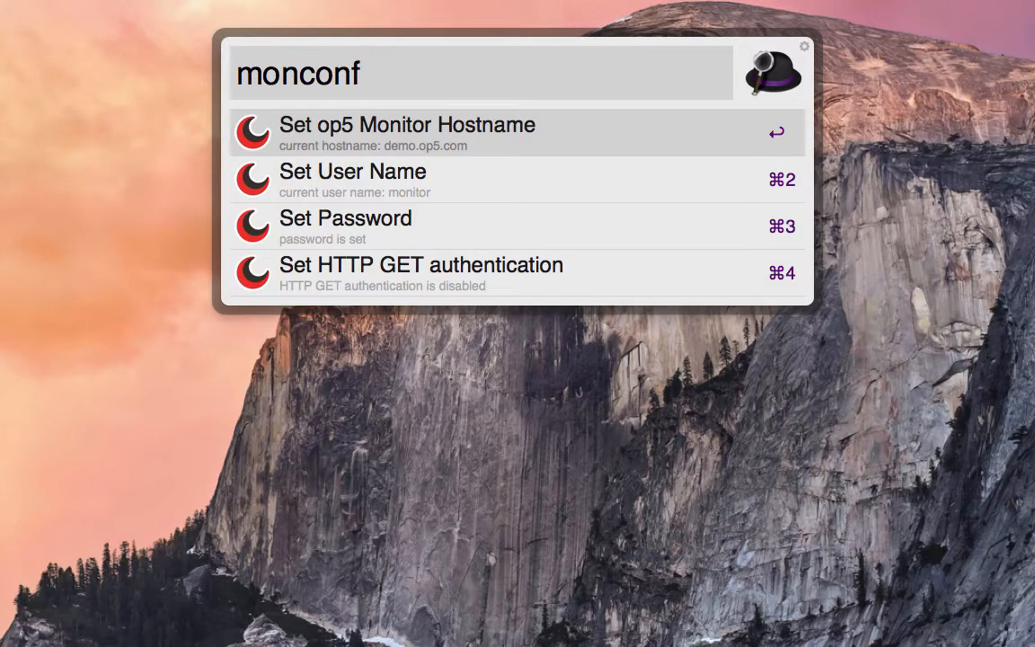
# Go through the monconf settings and set the op5 Monitor hostname to demo.op5.com.
pyautogui.press('Down')
pyautogui.press('Down')
pyautogui.press('Down')
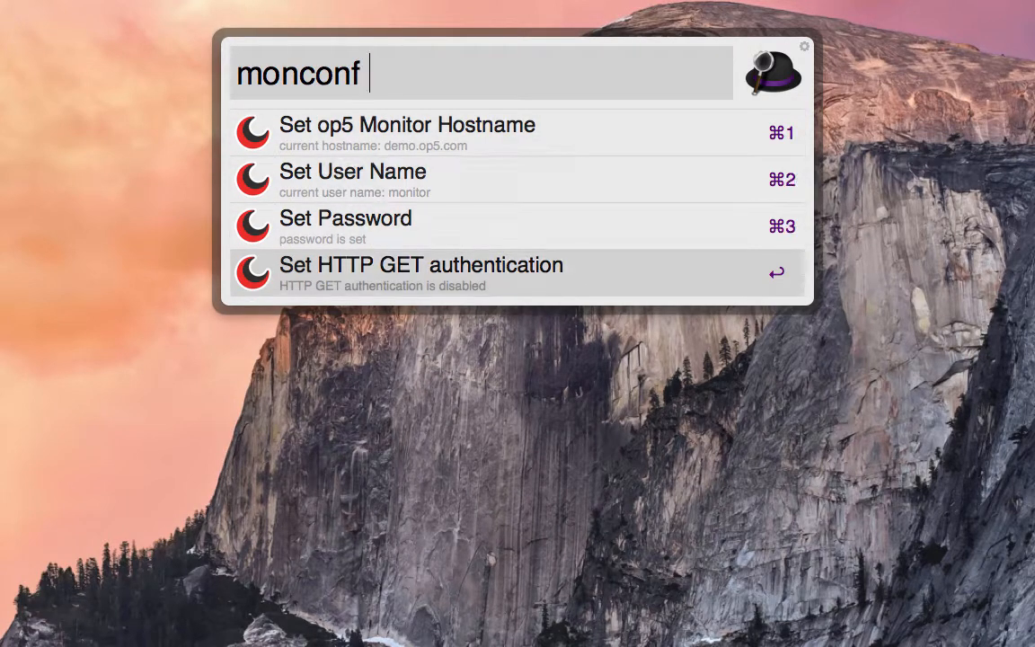
pyautogui.press('Up')
pyautogui.press('Up')
pyautogui.press('Up')
pyautogui.press('Tab')
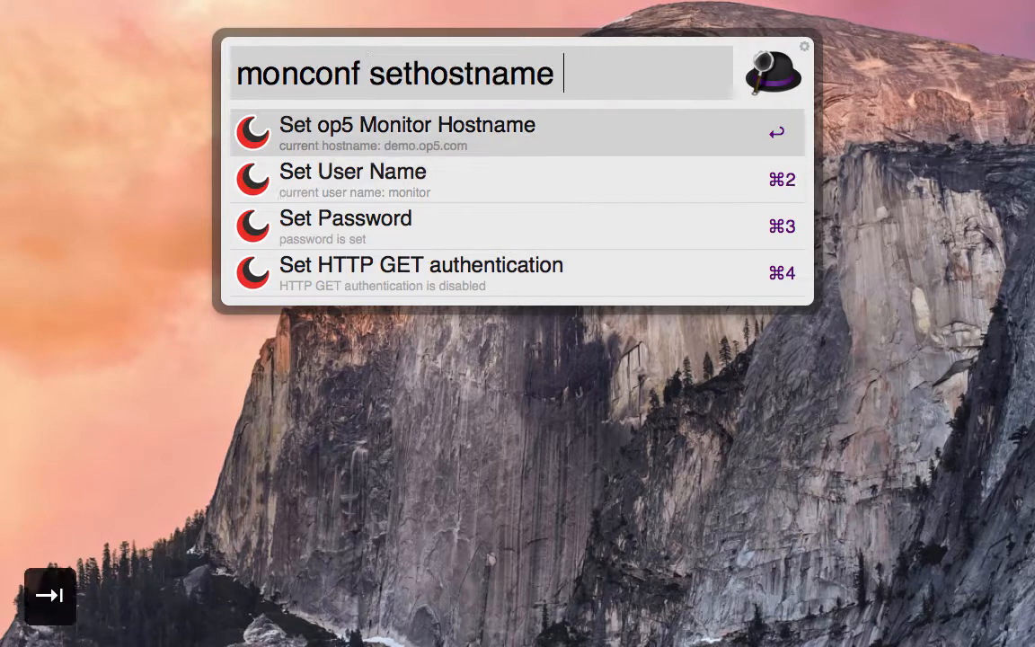
pyautogui.write('demo.op5.com')
pyautogui.press('Return')
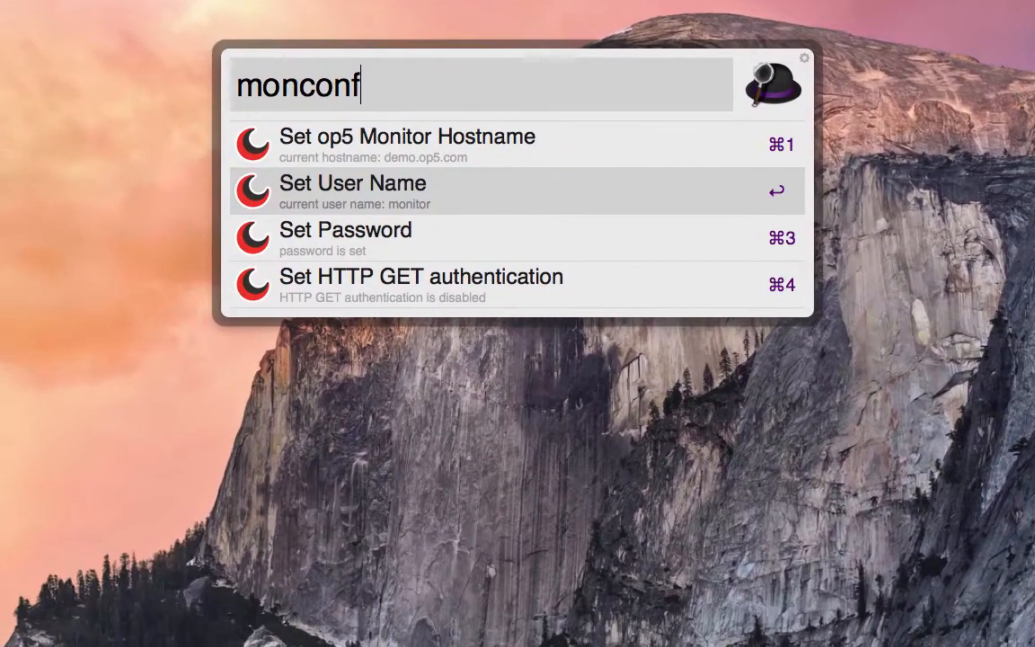
# View the on and off choices for HTTP GET authentication in the monconf settings and dismiss the launcher.
pyautogui.press('Down')
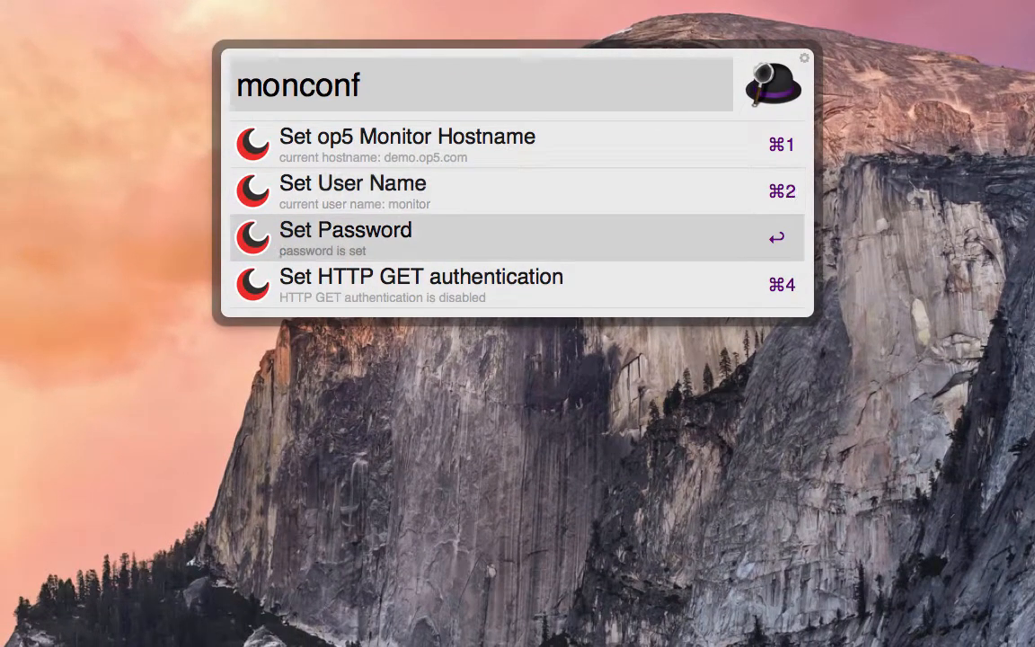
pyautogui.press('Down')
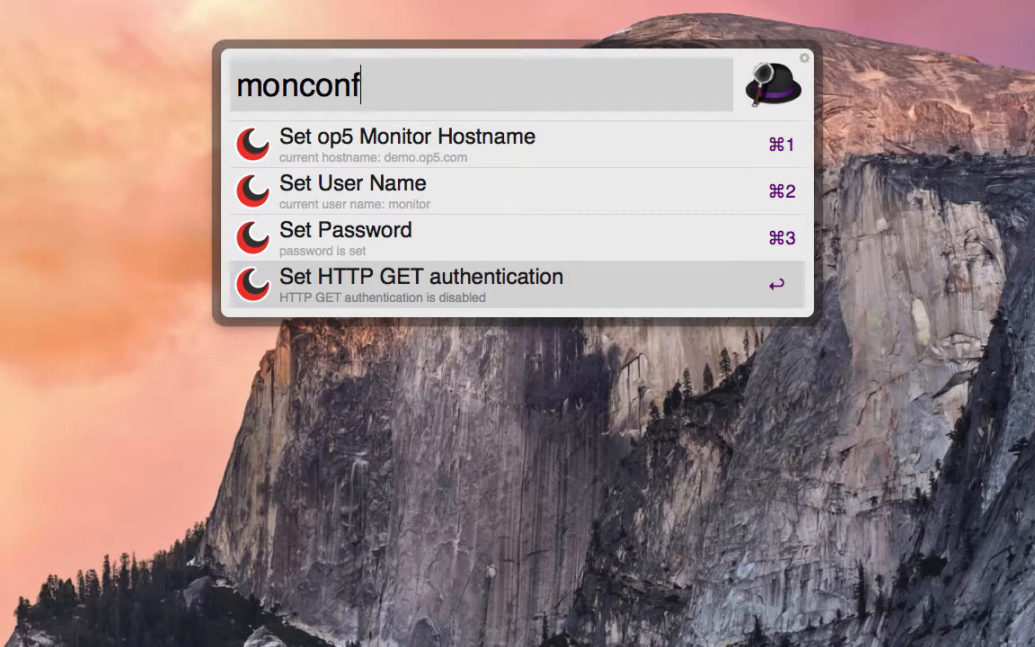
pyautogui.press('Tab')
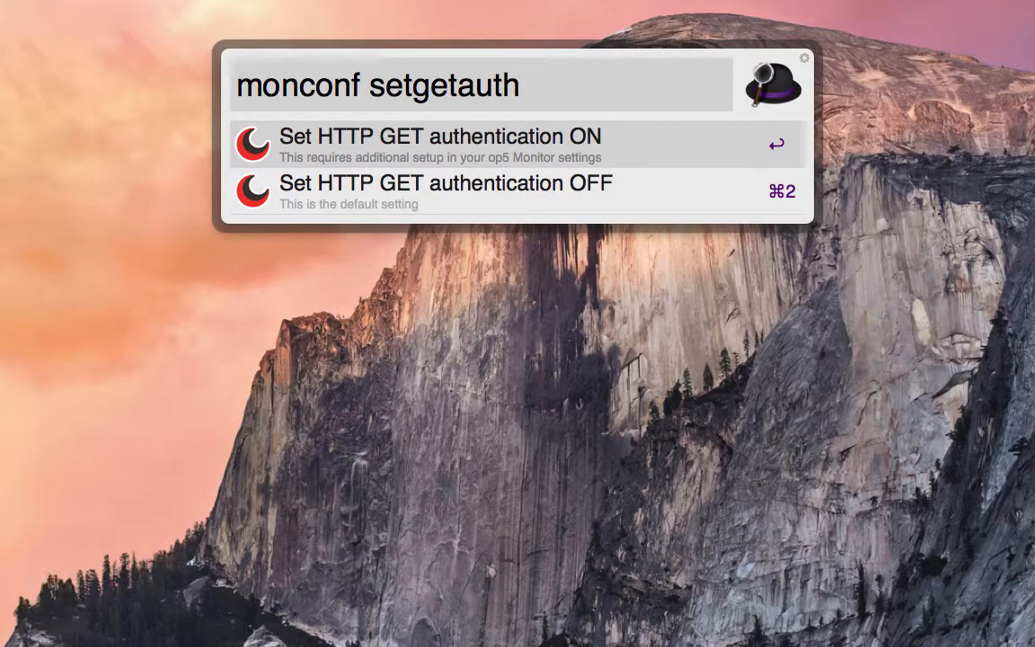
pyautogui.press('Escape')
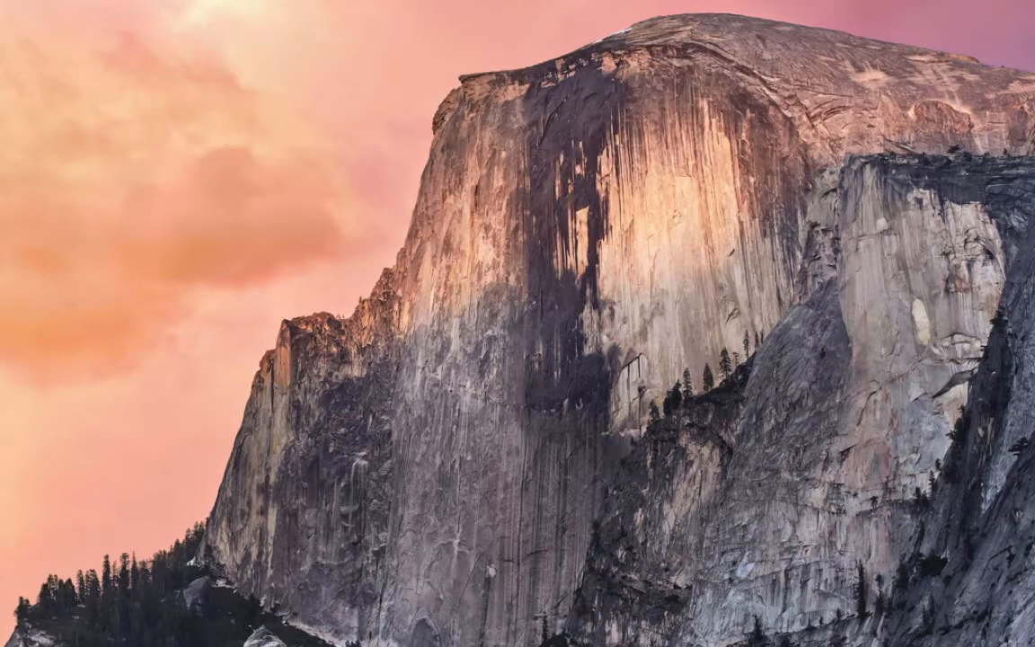
# List the monitored hosts with the Hosts Query of the mon keyword and dismiss the launcher.
pyautogui.hotkey('alt', 'space')
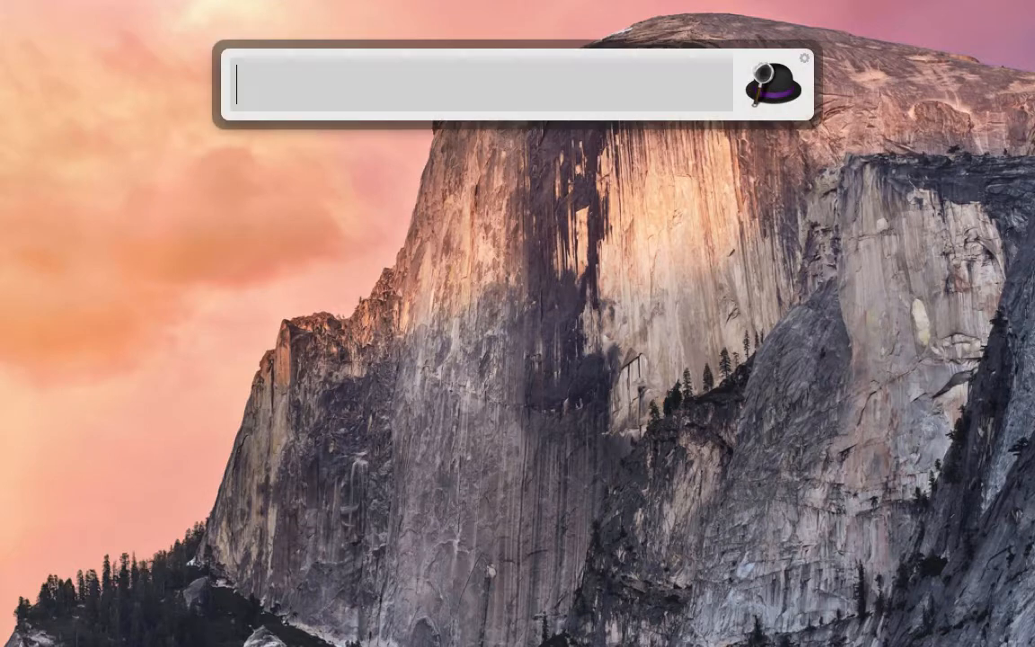
pyautogui.write('mon')
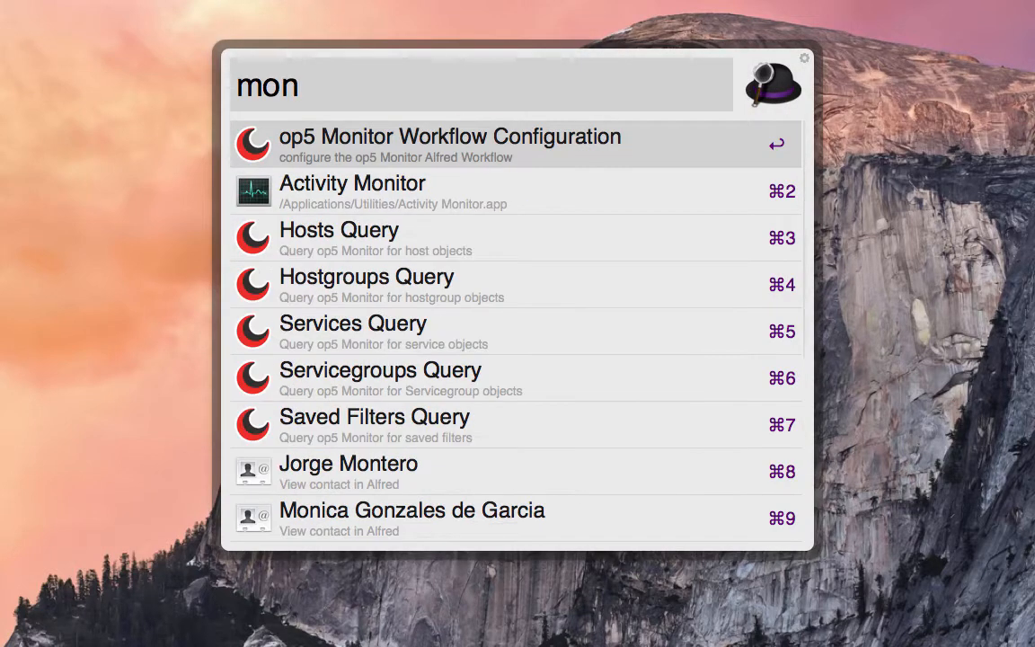
pyautogui.press('Down')
pyautogui.press('Down')
pyautogui.press('Tab')
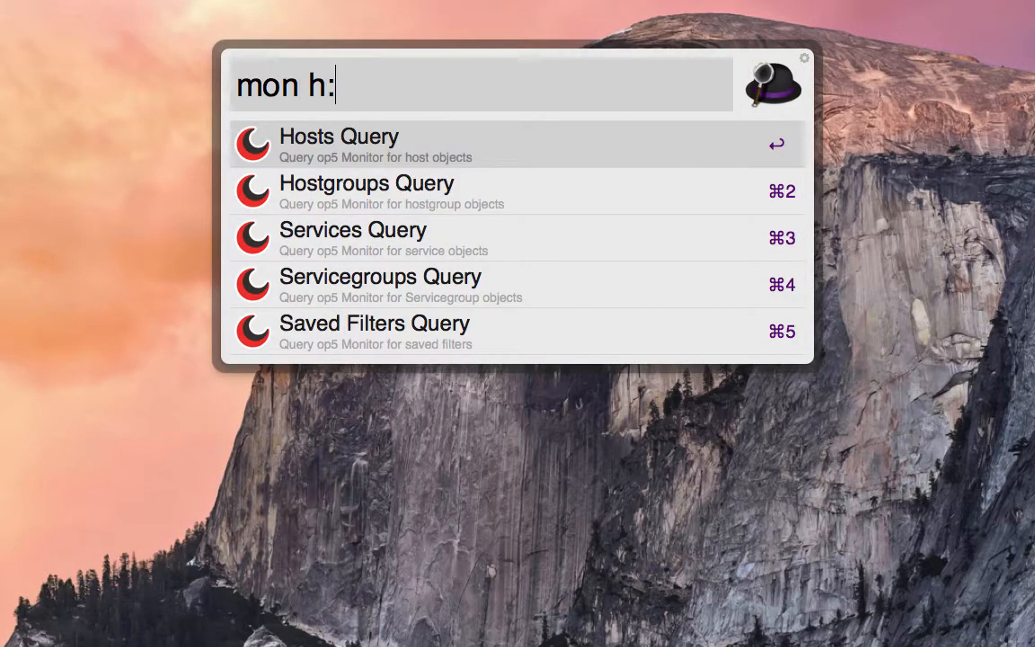
pyautogui.press('Tab')
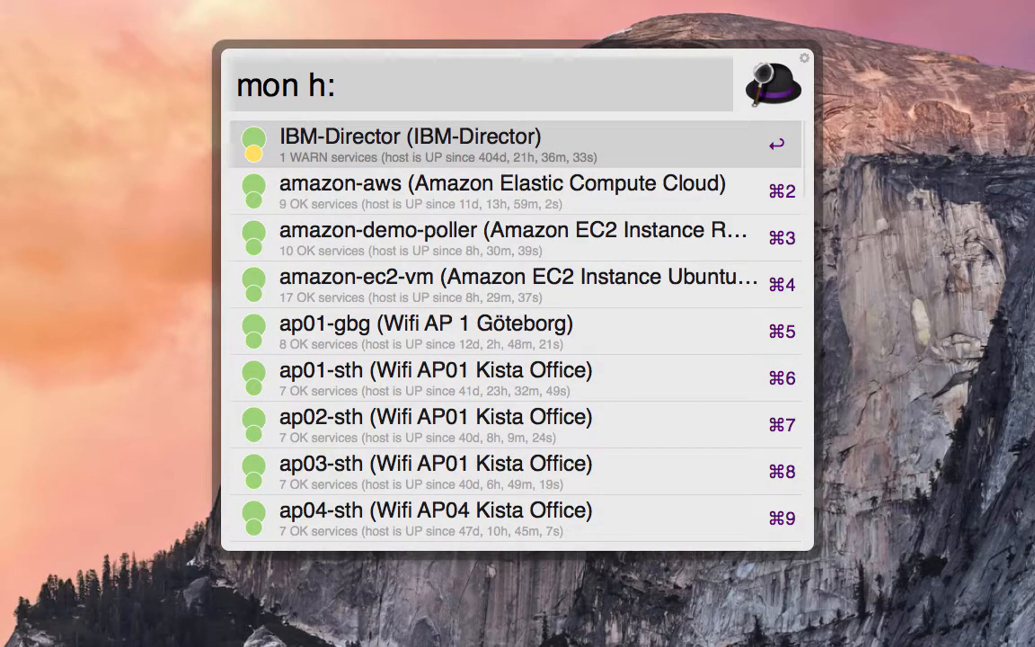
pyautogui.press('Escape')
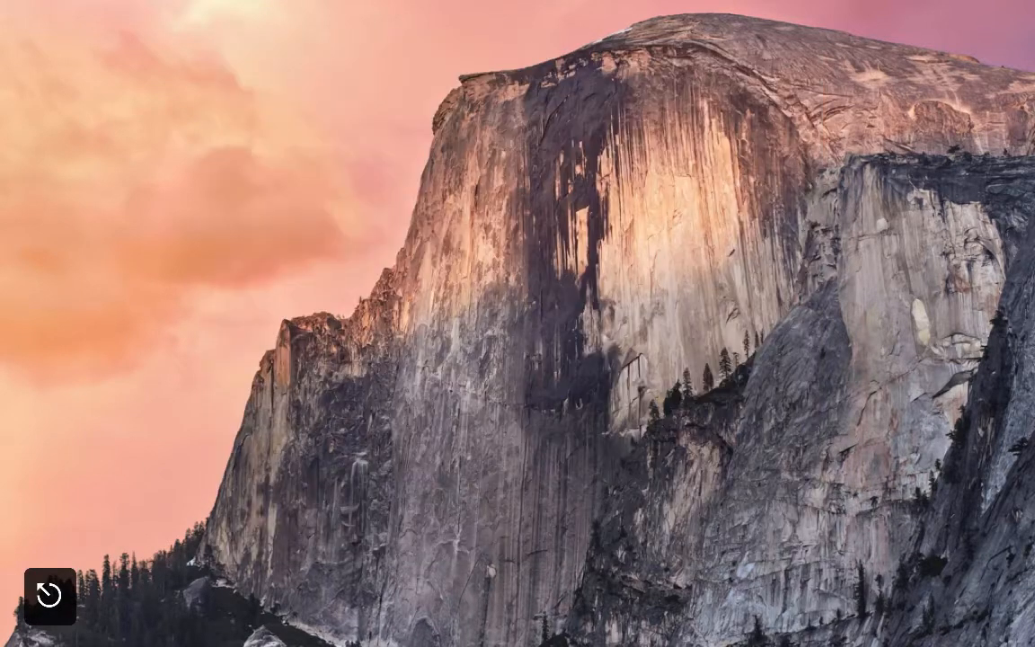
# Reopen the launcher with the mon keyword and start a Hostgroups Query.
pyautogui.hotkey('alt', 'space')
pyautogui.write('mon')
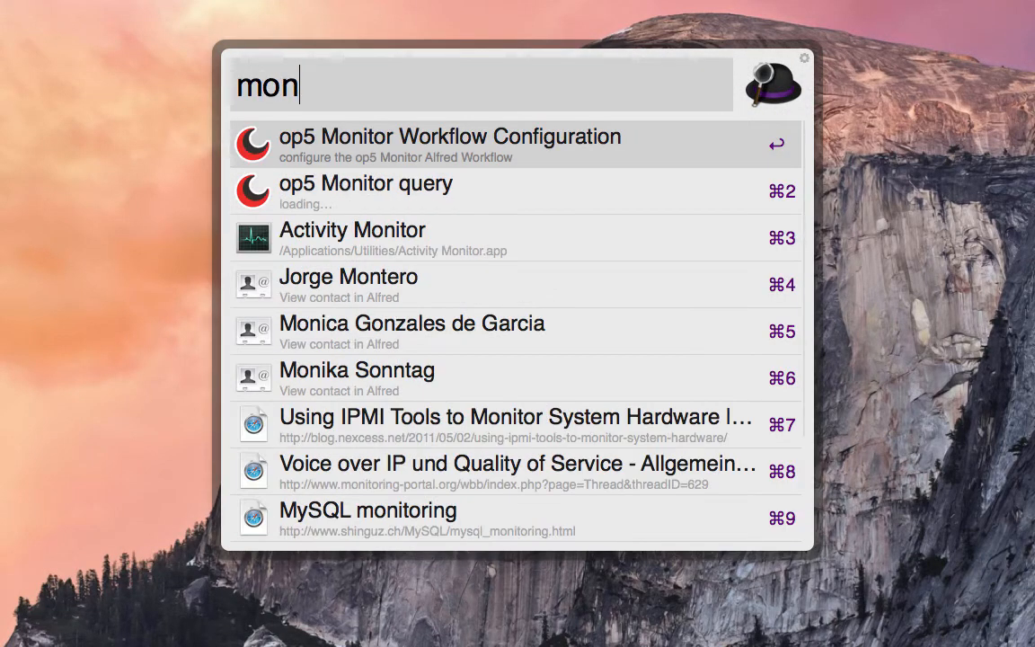
pyautogui.press('Down')
pyautogui.press('Down')
pyautogui.press('Down')
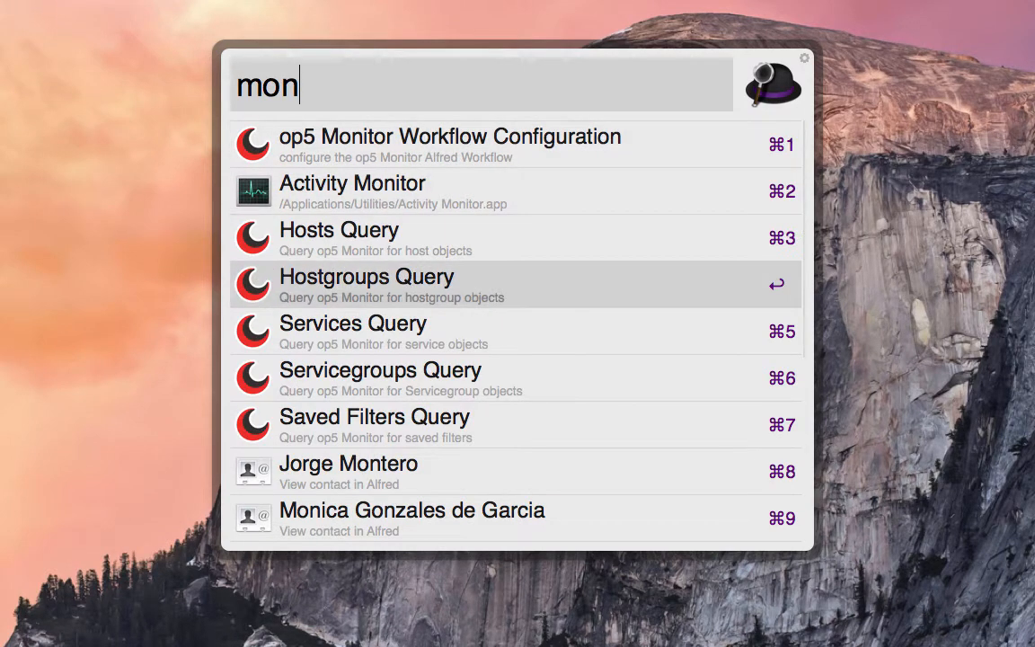
pyautogui.press('Tab')
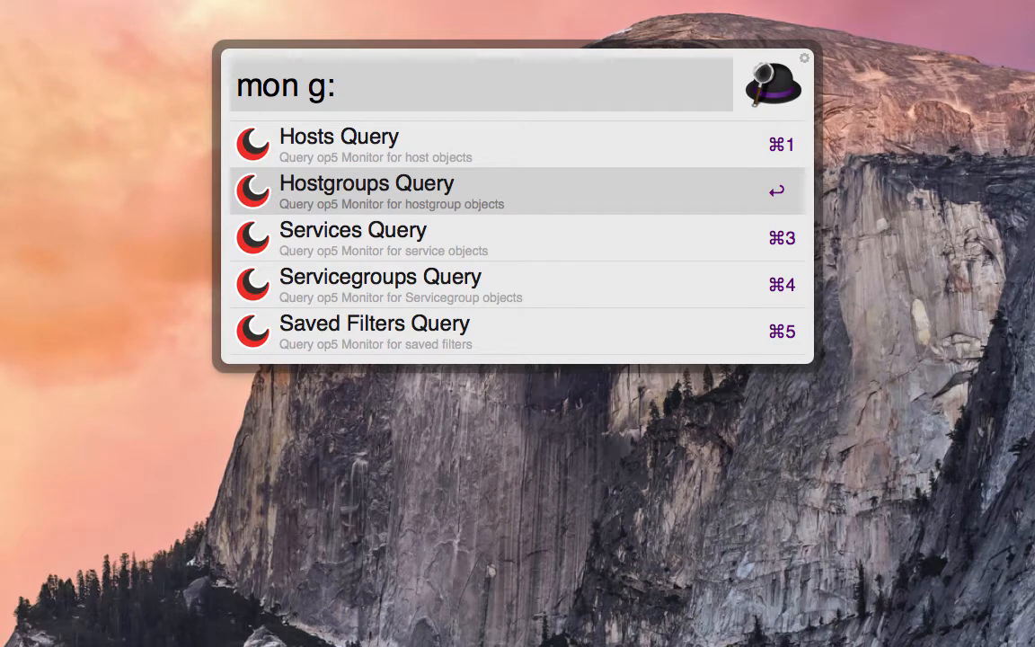
# Pick the IaaS hostgroup from the query results and list its member hosts.
pyautogui.press('Down')
pyautogui.press('Down')
pyautogui.press('Down')
pyautogui.press('Down')
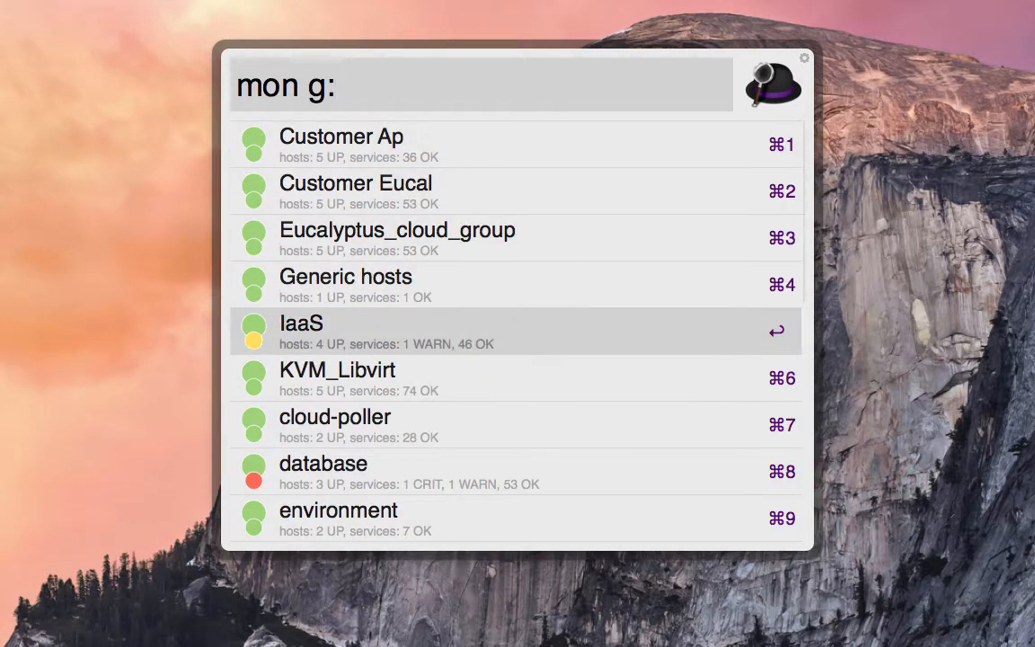
pyautogui.press('Tab')
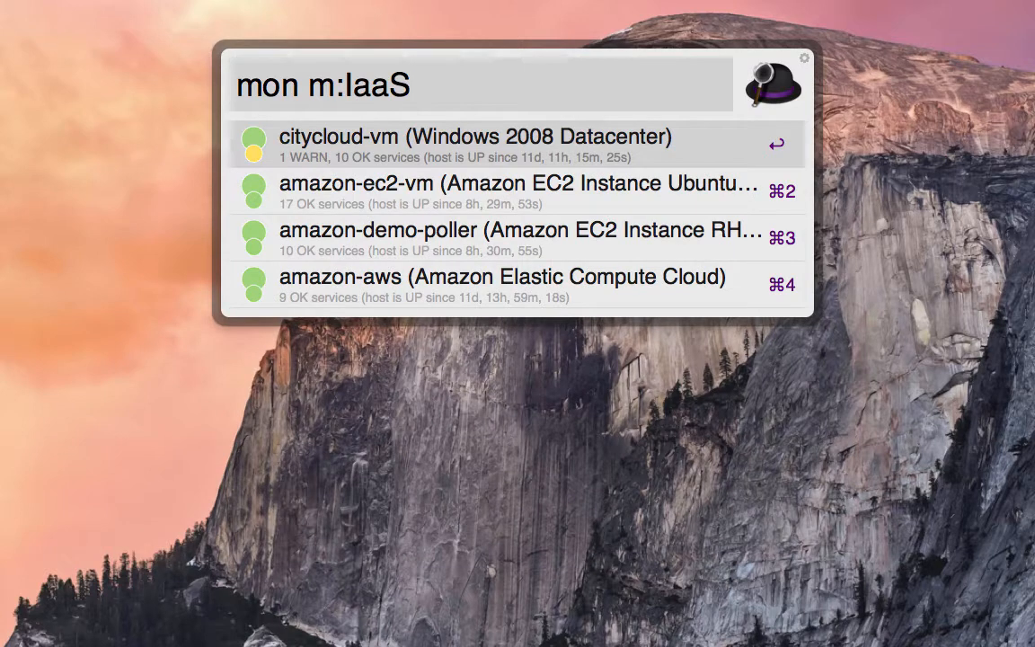
# List the services of the citycloud-vm host and go through them down to Terminal Services Total Sessions.
pyautogui.press('Tab')
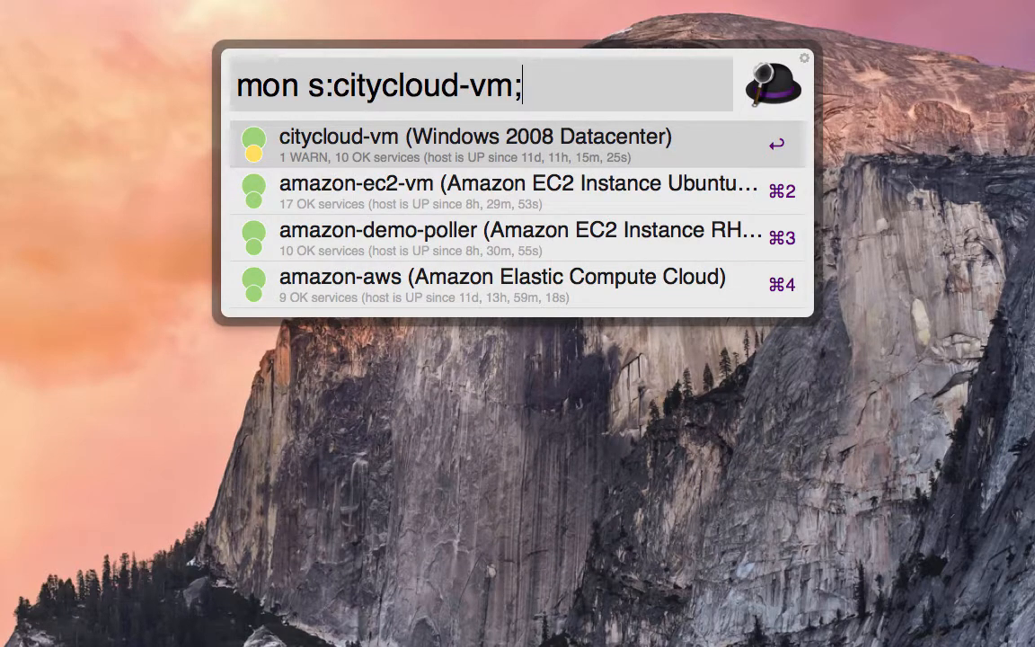
pyautogui.press('Down')
pyautogui.press('Down')
pyautogui.press('Down')
pyautogui.press('Down')
pyautogui.press('Down')
pyautogui.press('Down')
pyautogui.press('Down')
pyautogui.press('Down')
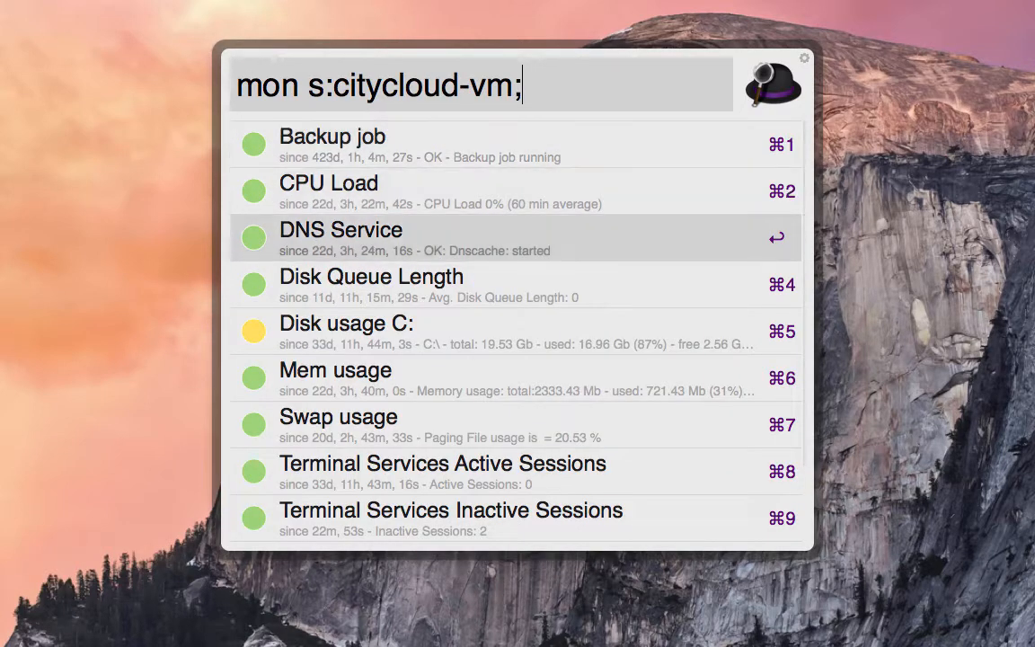
pyautogui.press('Down')
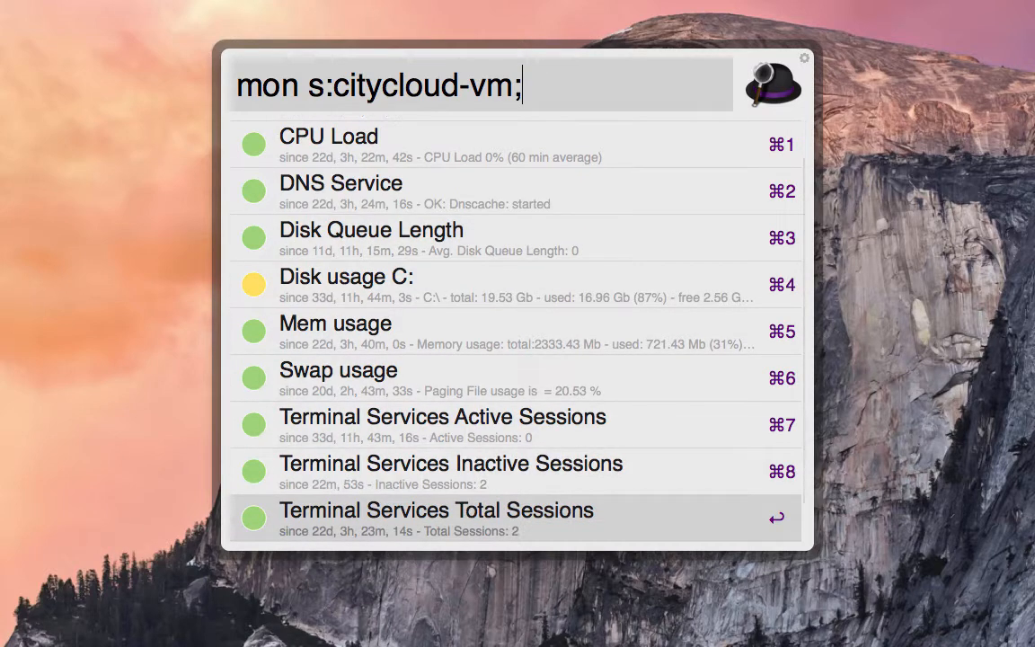
# Filter the citycloud-vm service list for services matching "cpu".
pyautogui.press('Down')
pyautogui.press('Down')
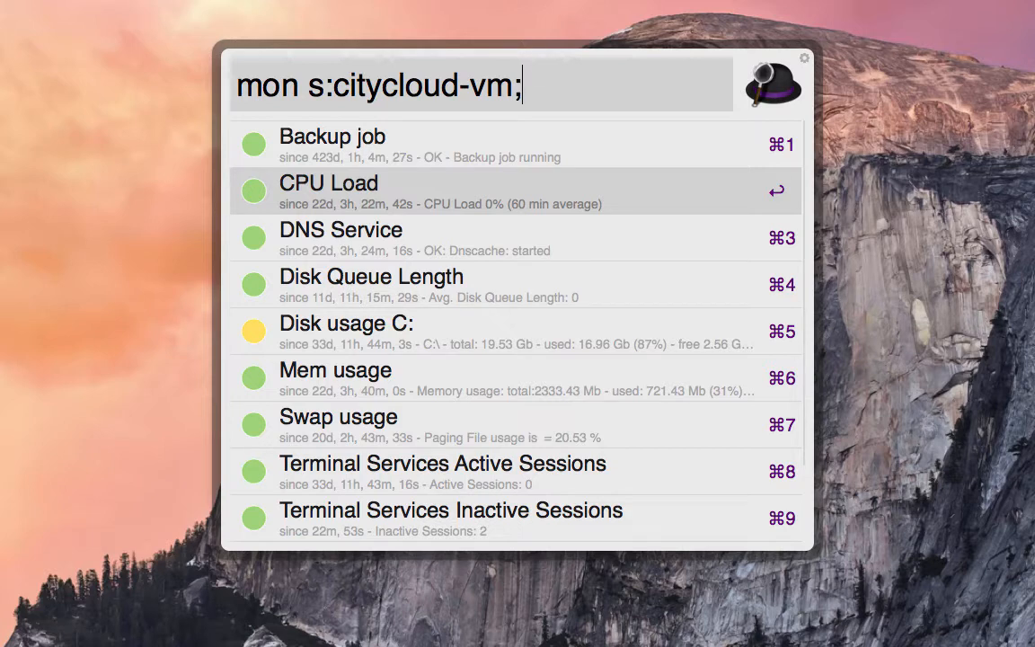
pyautogui.write('cpu')
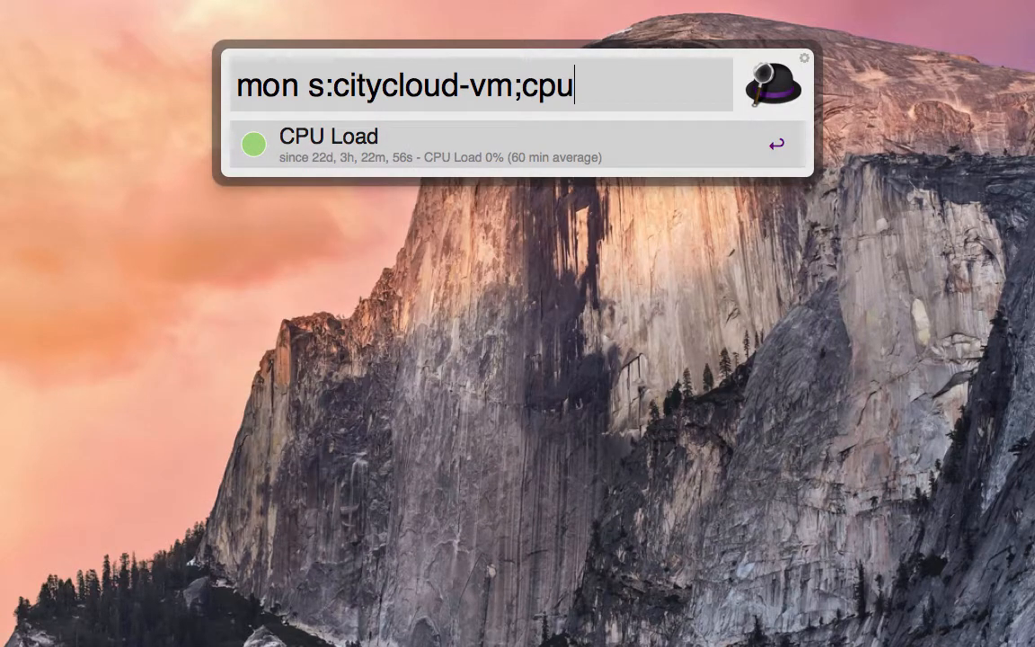
# Replace the service filter with "!backup" to list every citycloud-vm service except the backup ones.
pyautogui.press('BackSpace')
pyautogui.press('BackSpace')
pyautogui.press('BackSpace')
pyautogui.write('!')
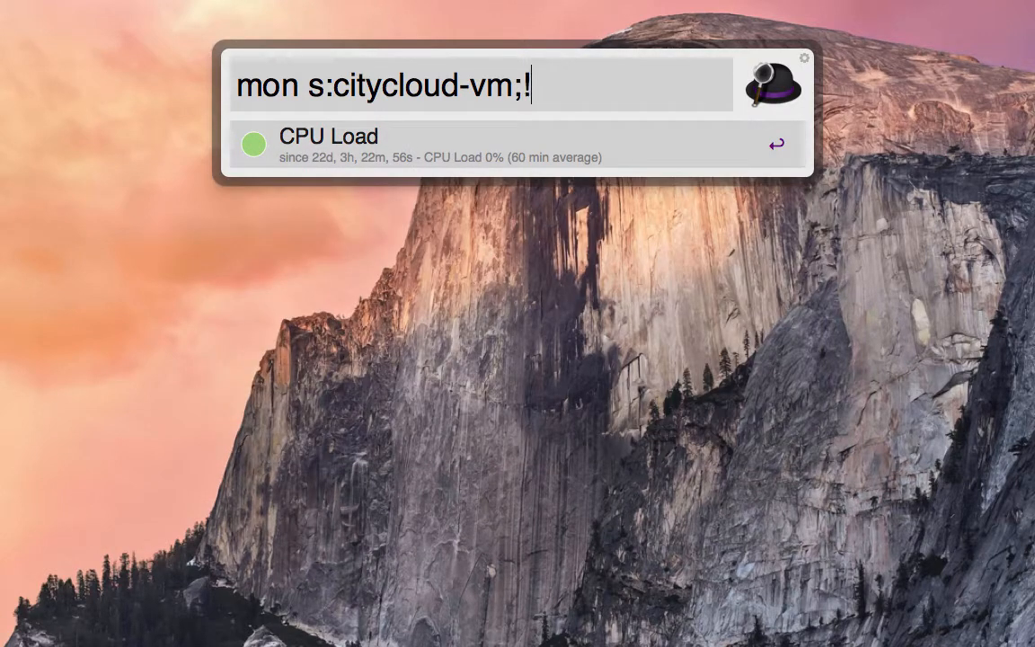
pyautogui.write('backup')
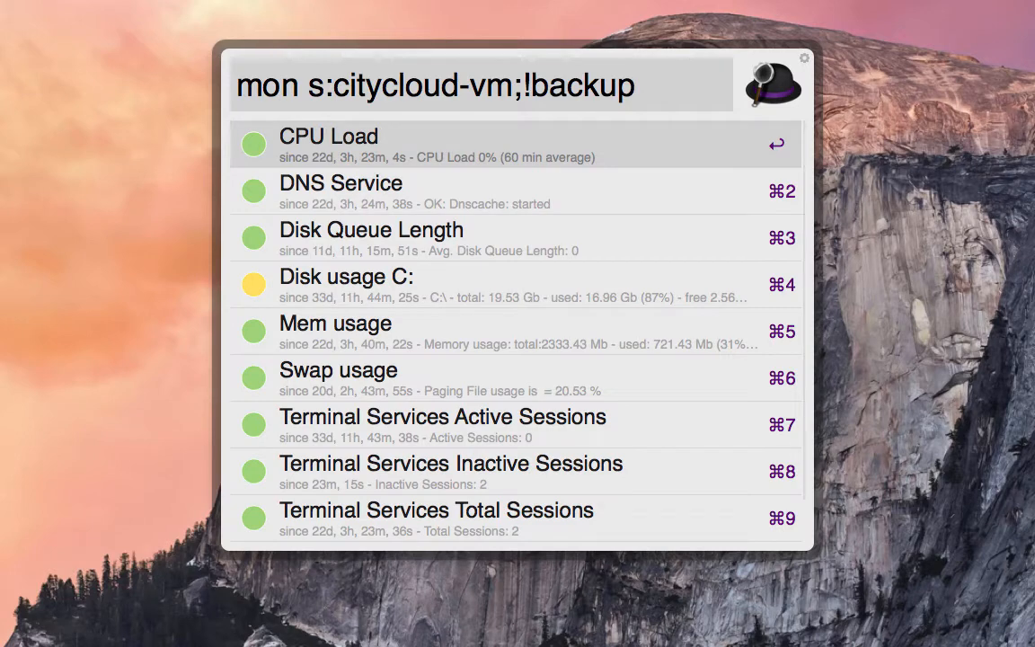
# Replace the service filter with "#" to list only the citycloud-vm services that have problems.
pyautogui.press('BackSpace')
pyautogui.press('BackSpace')
pyautogui.press('BackSpace')
pyautogui.press('BackSpace')
pyautogui.press('BackSpace')
pyautogui.press('BackSpace')
pyautogui.press('BackSpace')
pyautogui.write('#')
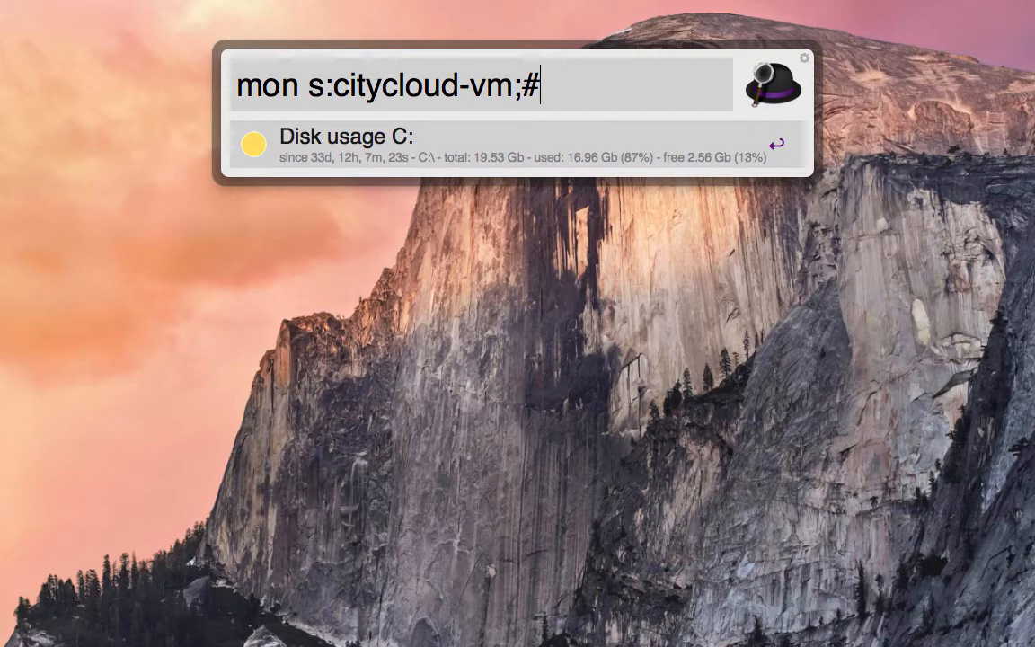
pyautogui.press('Return')
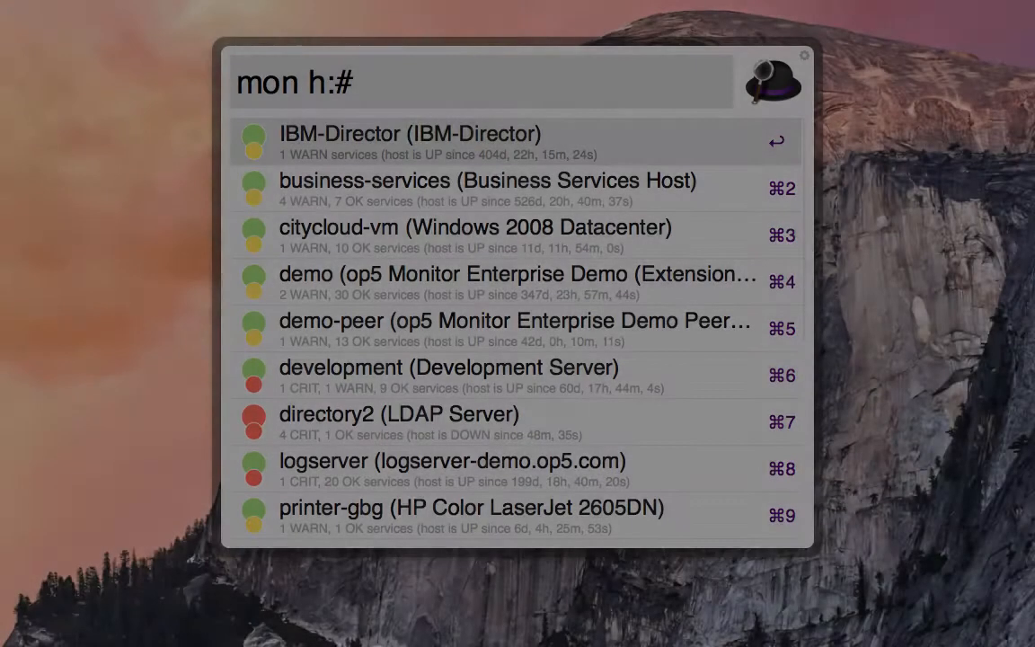
# Select the development host in the "mon h:#" problem list and open its op5 actions.
pyautogui.press('Down')
pyautogui.press('Down')
pyautogui.press('Down')
pyautogui.press('Down')
pyautogui.press('Down')
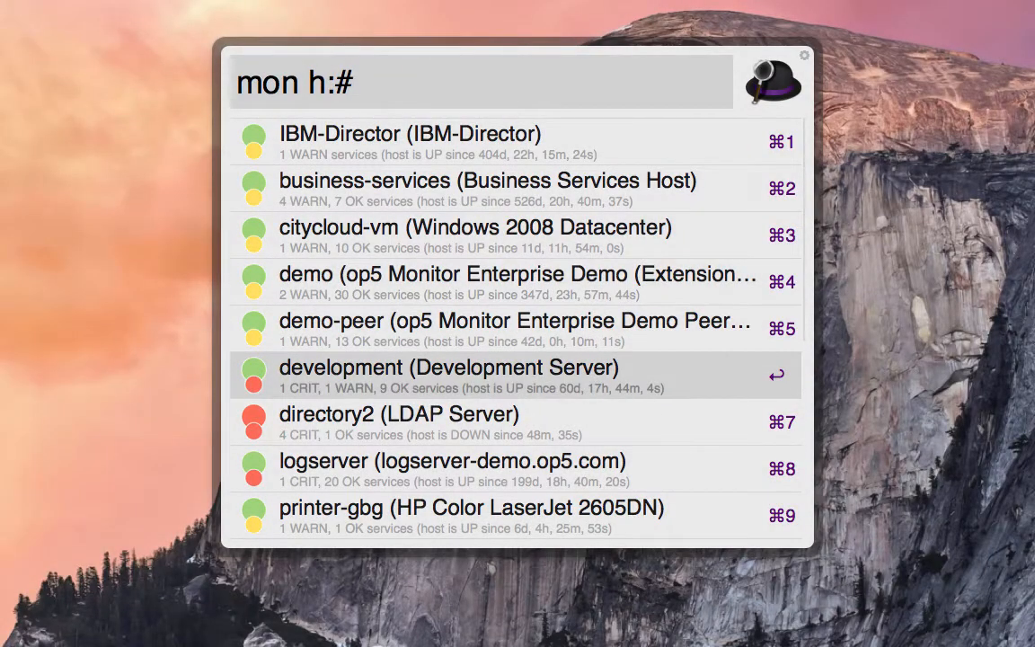
pyautogui.press('super+Return')
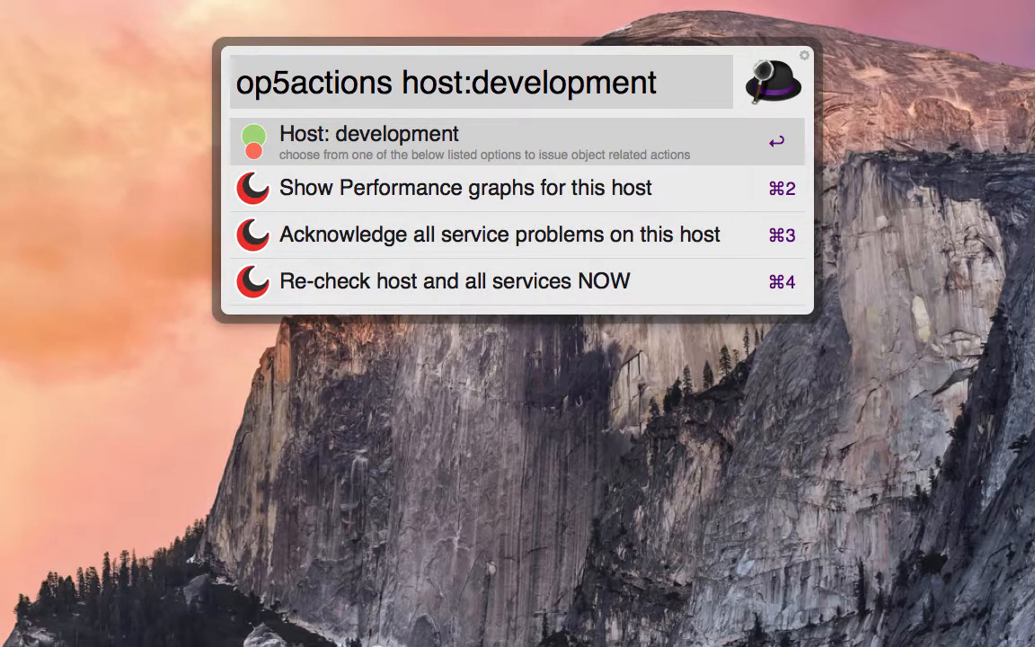
# Acknowledge all service problems on the development host with the text "comment".
pyautogui.press('Down')
pyautogui.press('Down')
pyautogui.press('Down')
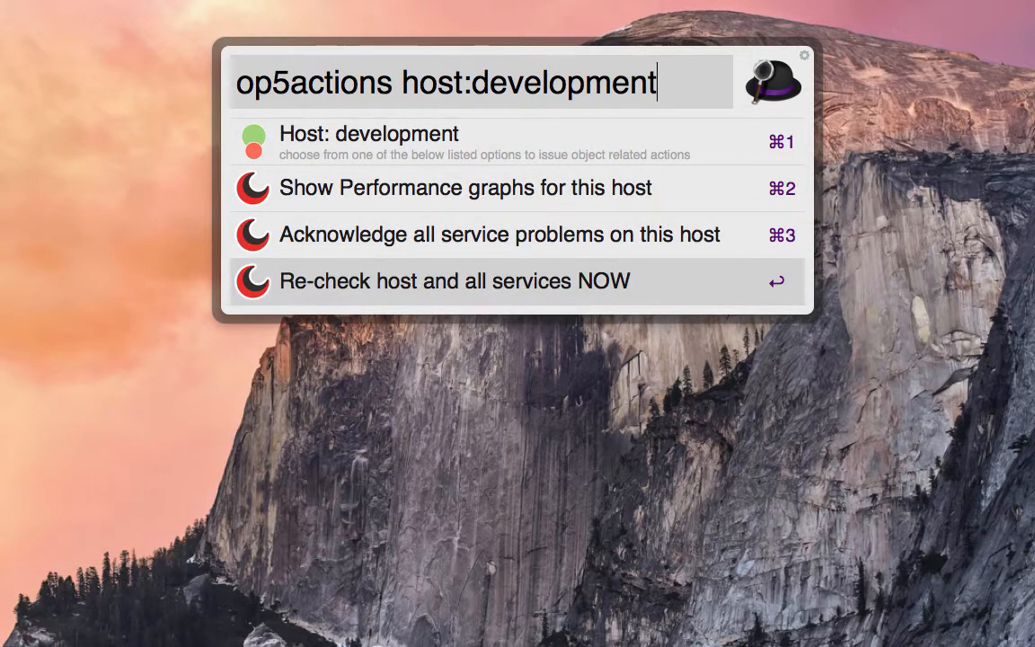
pyautogui.press('Up')
pyautogui.press('Tab')
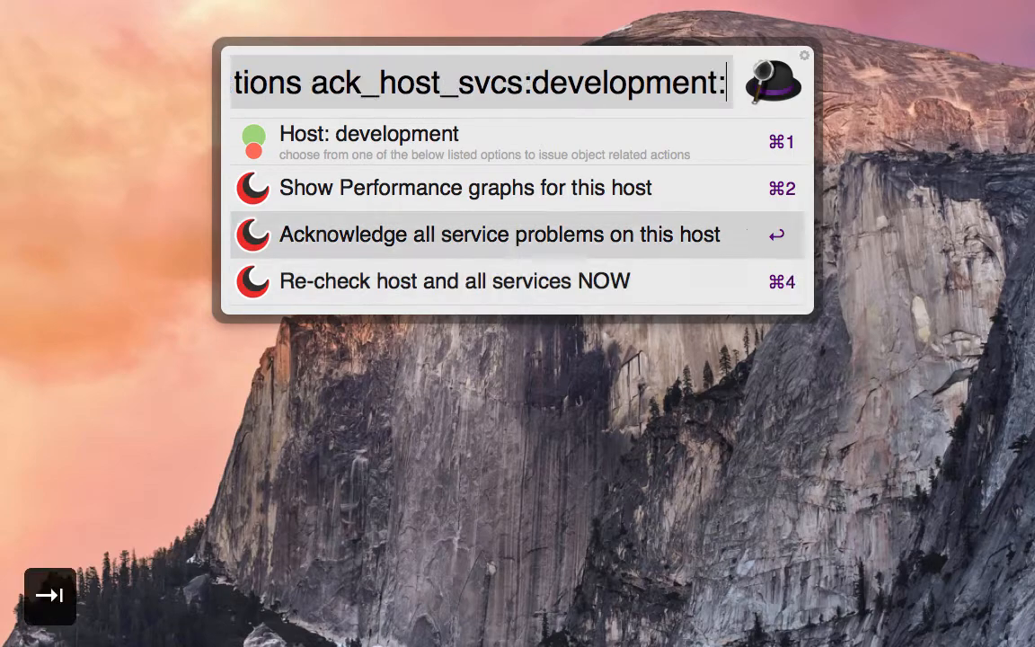
pyautogui.write('comment')
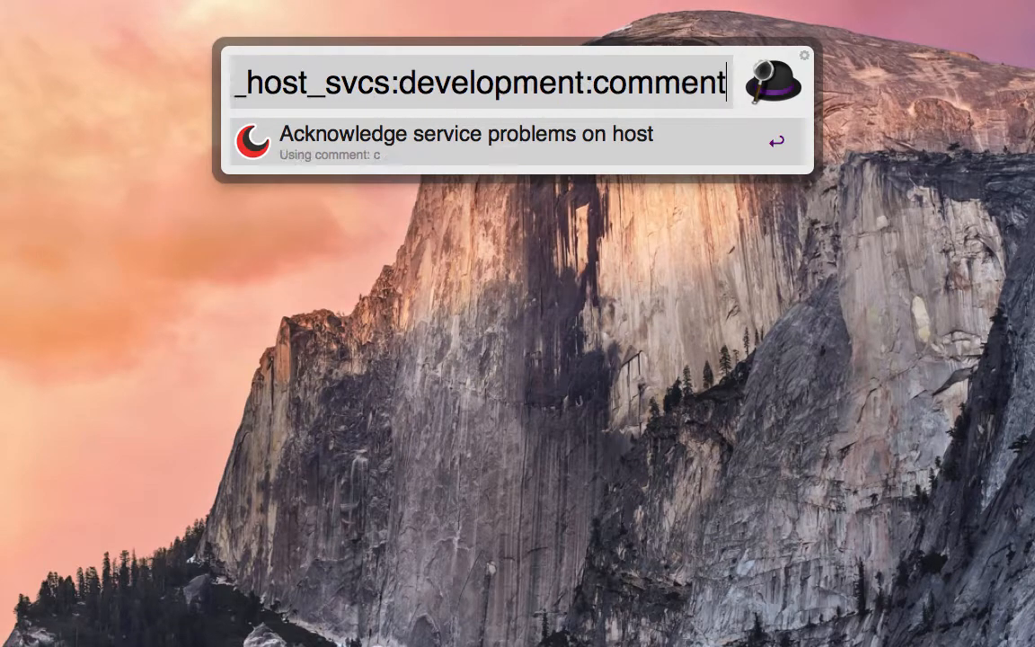
pyautogui.press('Return')
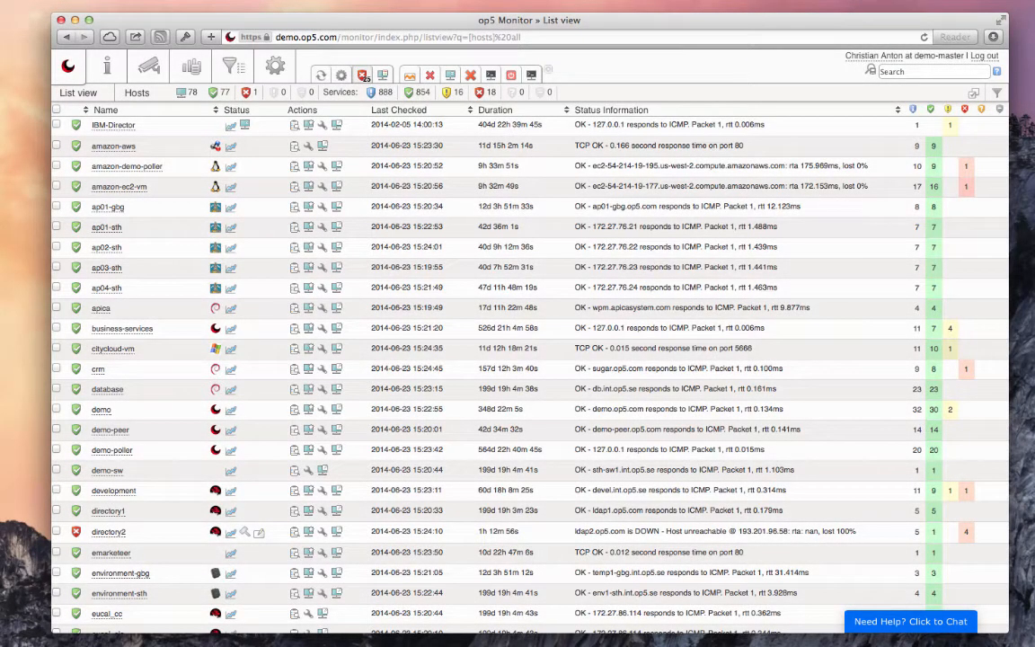
# In the op5 Monitor web list view, add an or filter group for hosts whose state not equals 0.
pyautogui.click(997, 93)
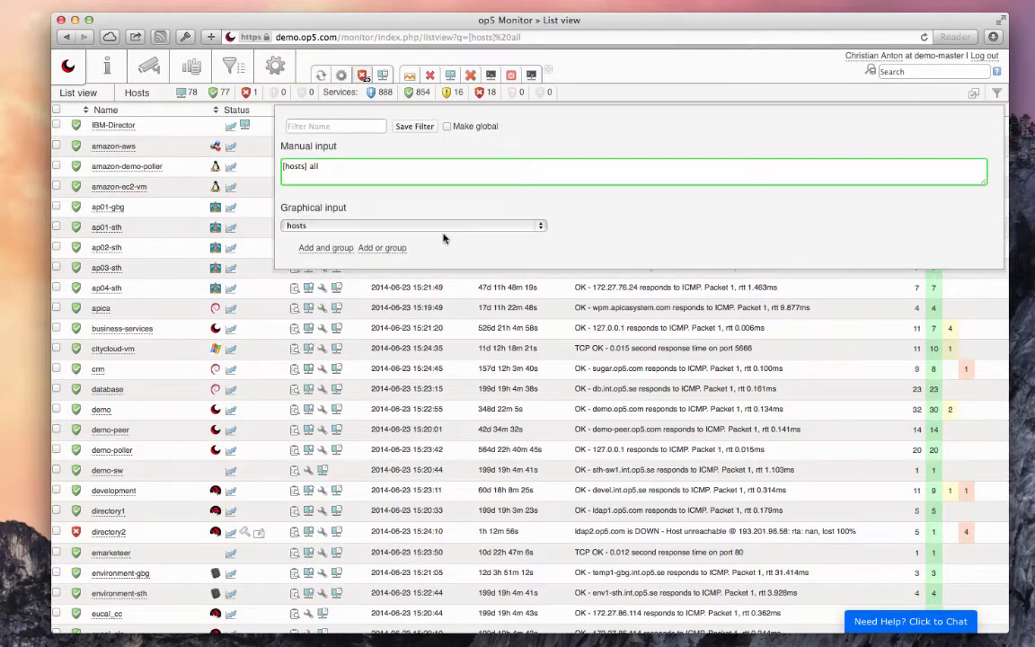
pyautogui.click(382, 248)
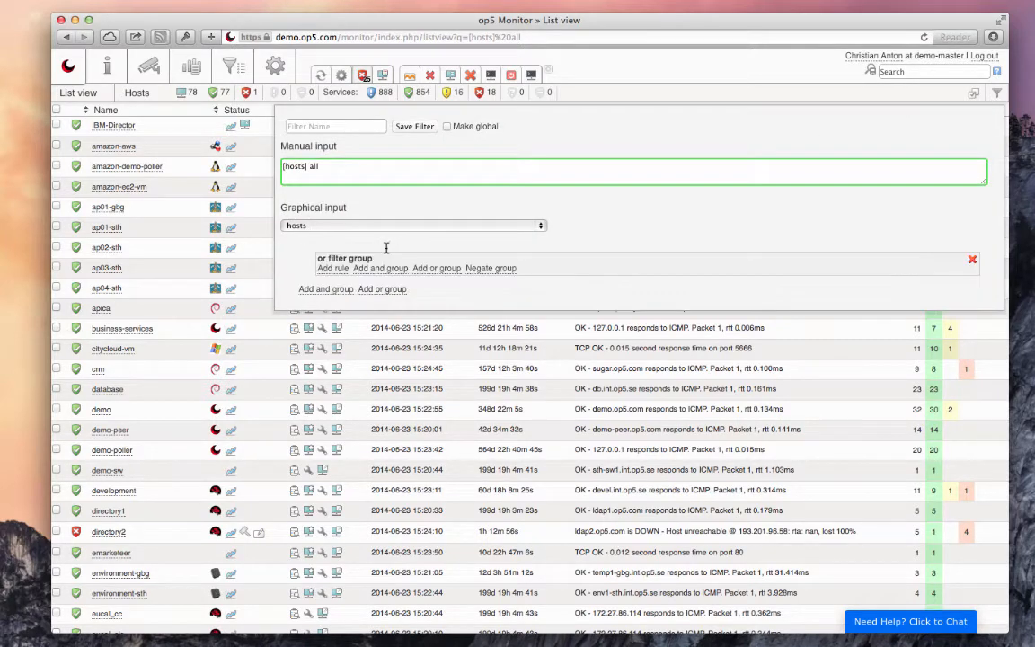
pyautogui.click(333, 268)
pyautogui.click(381, 283)
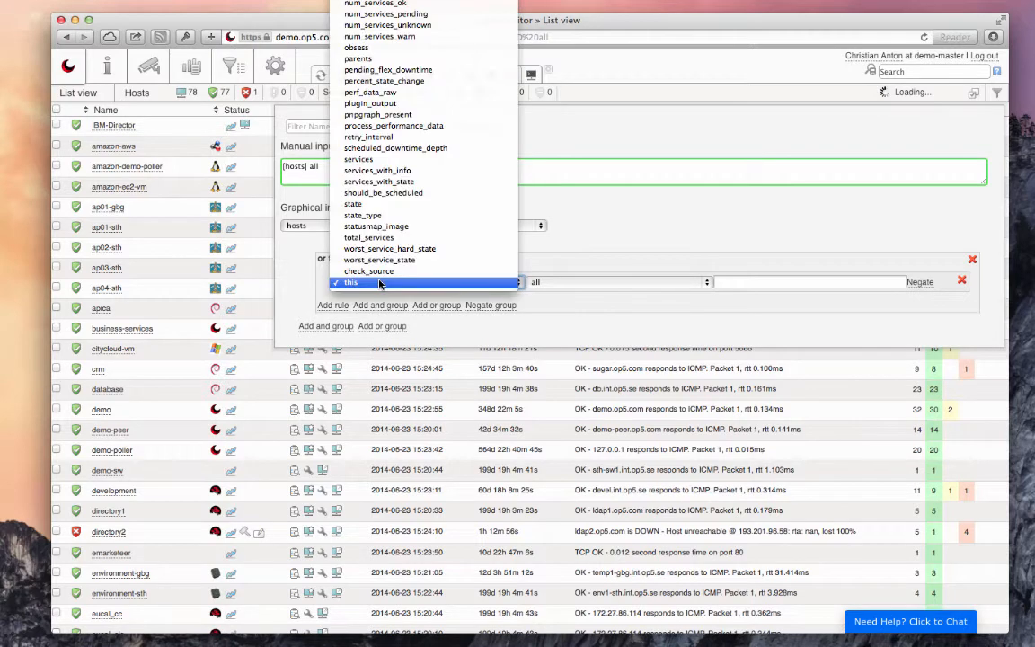
pyautogui.write('state')
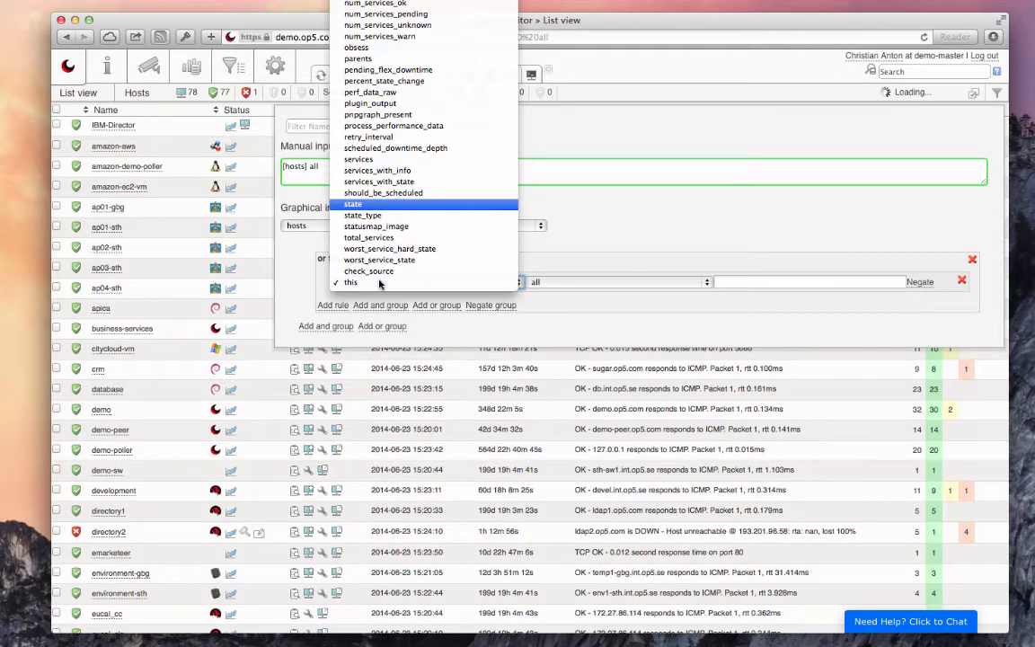
pyautogui.click(386, 204)
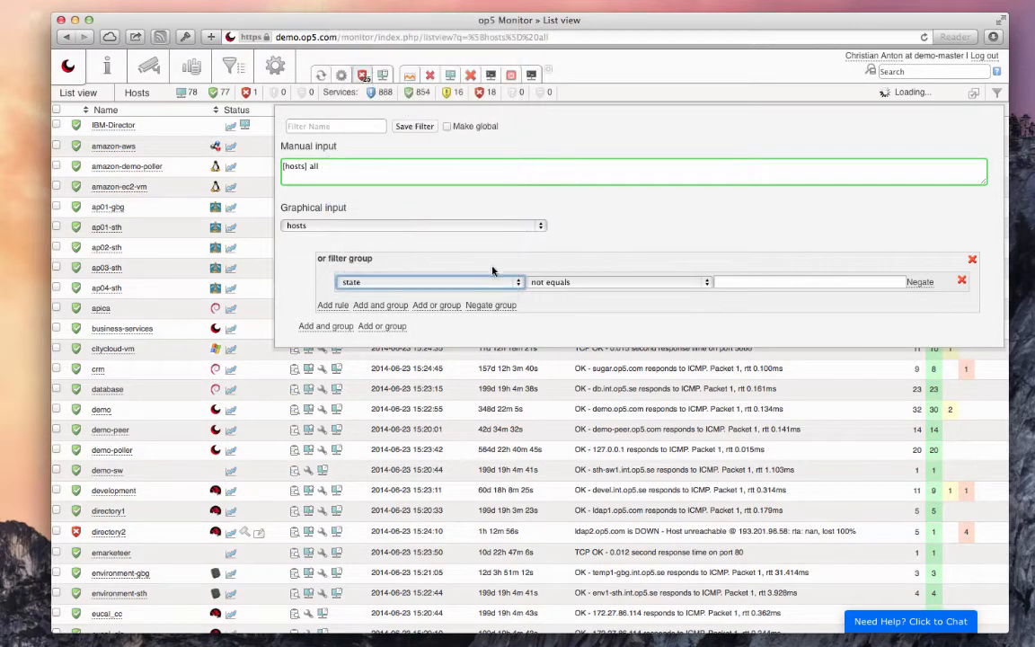
pyautogui.click(743, 283)
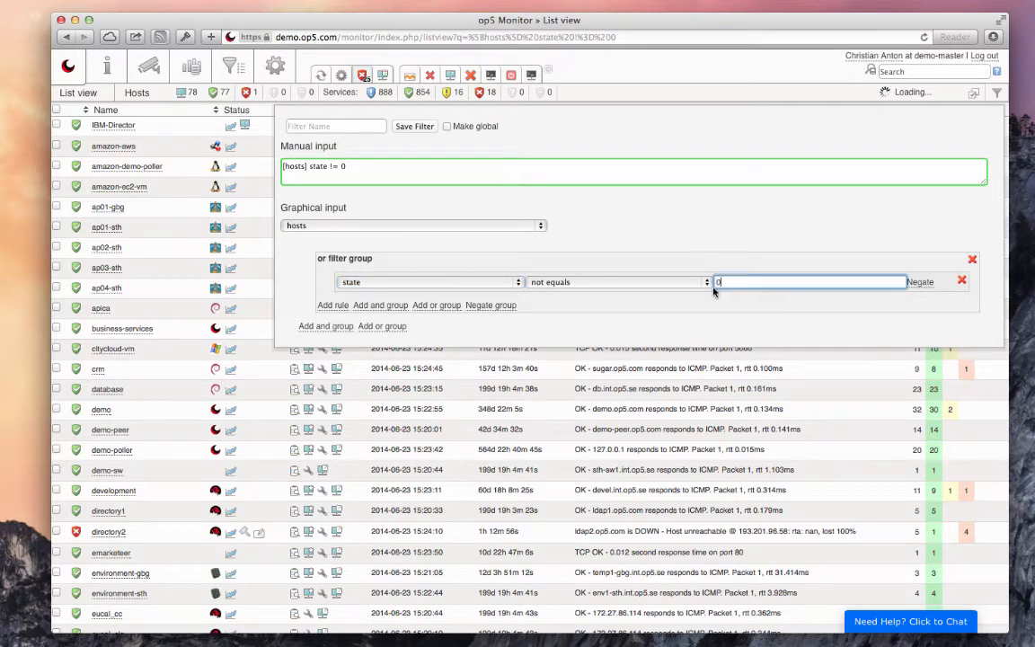
pyautogui.write('0')
# Add a second rule to the or filter group: worst_service_state not equals 0.
pyautogui.click(332, 305)
pyautogui.click(401, 330)
pyautogui.press('w')
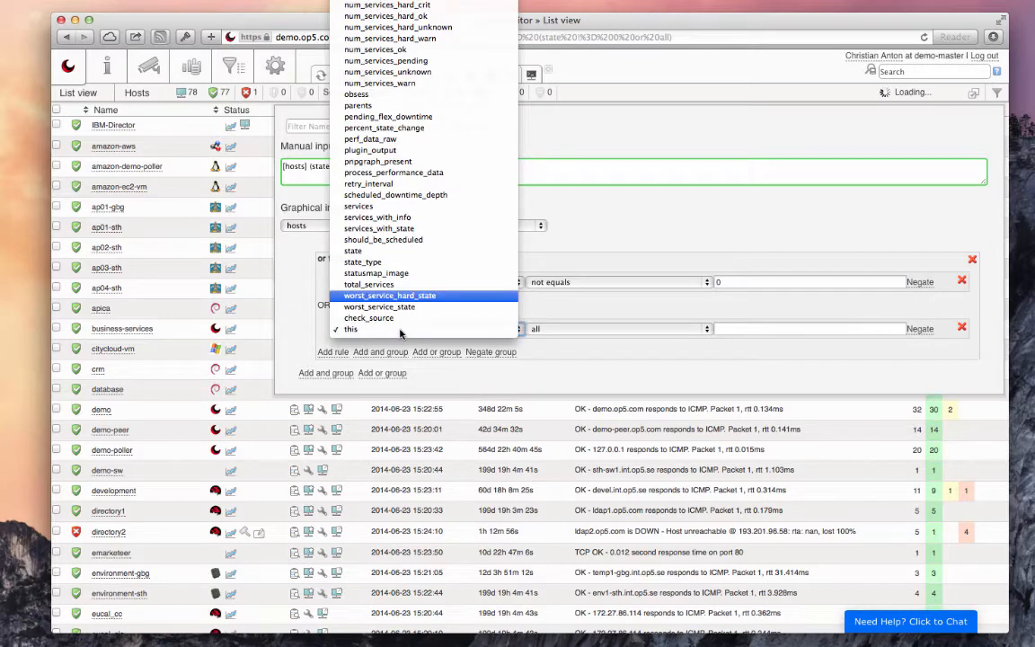
pyautogui.click(418, 306)
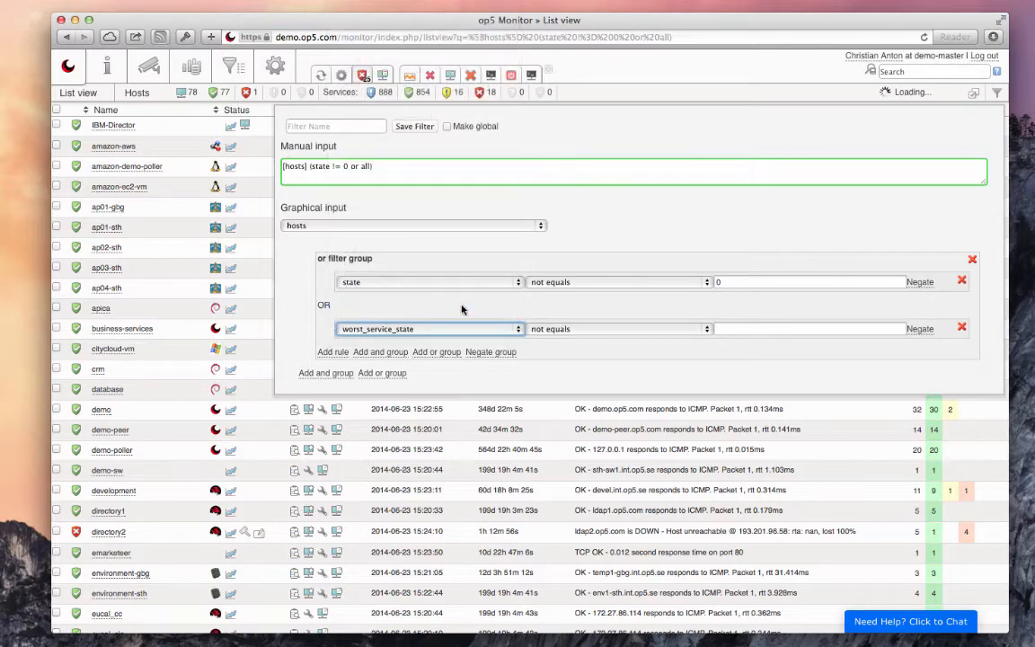
pyautogui.click(788, 328)
pyautogui.write('0')
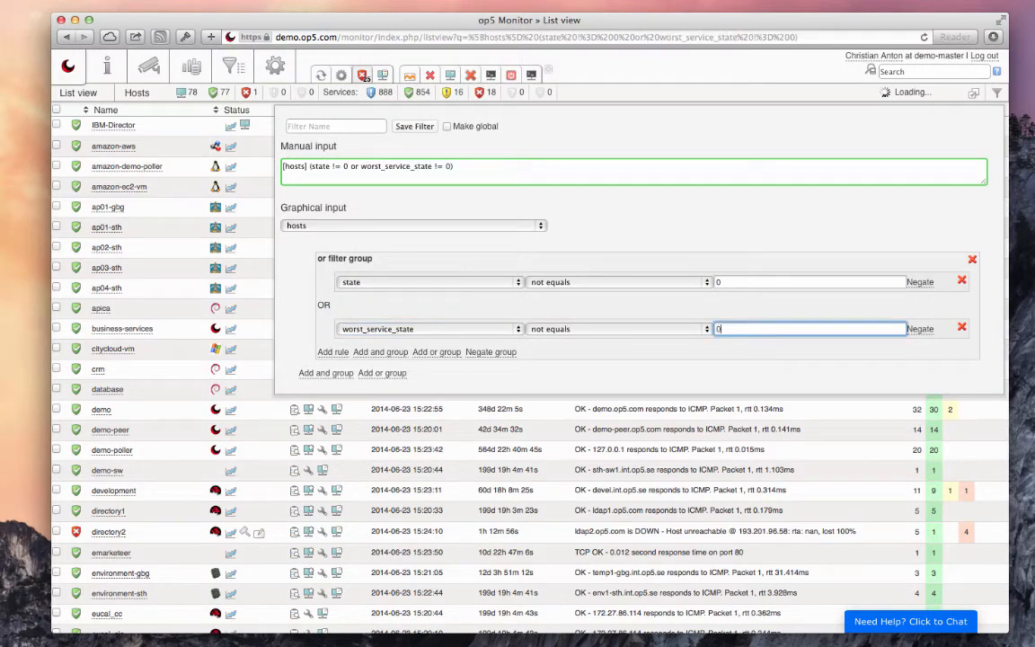
# Add another or filter group with the rule groups contains "network".
pyautogui.click(389, 372)
pyautogui.click(332, 403)
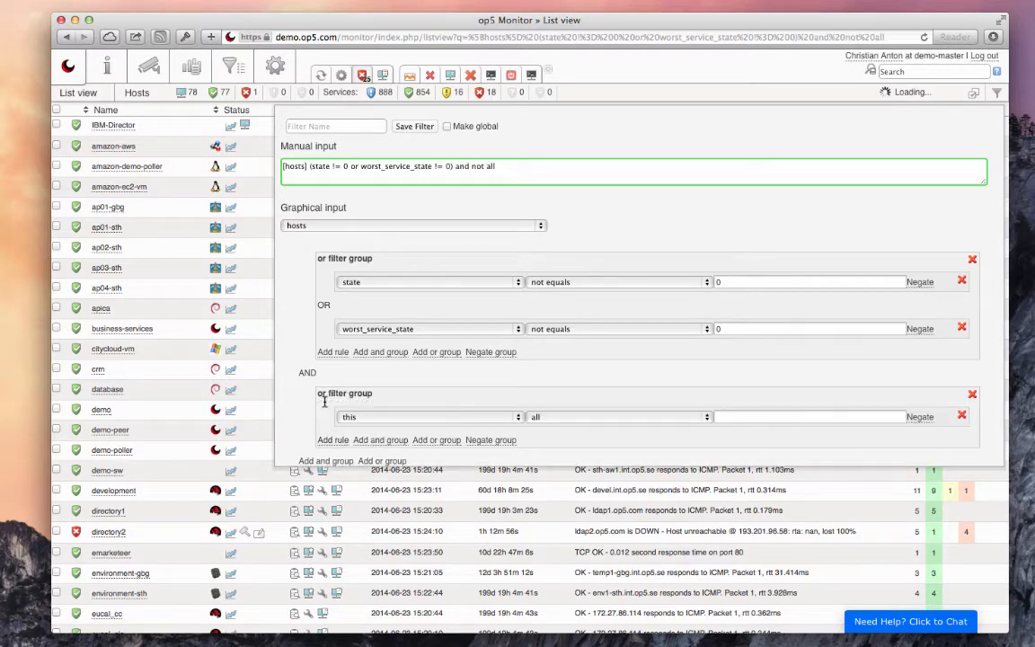
pyautogui.click(389, 416)
pyautogui.scroll(5, 388, 417)
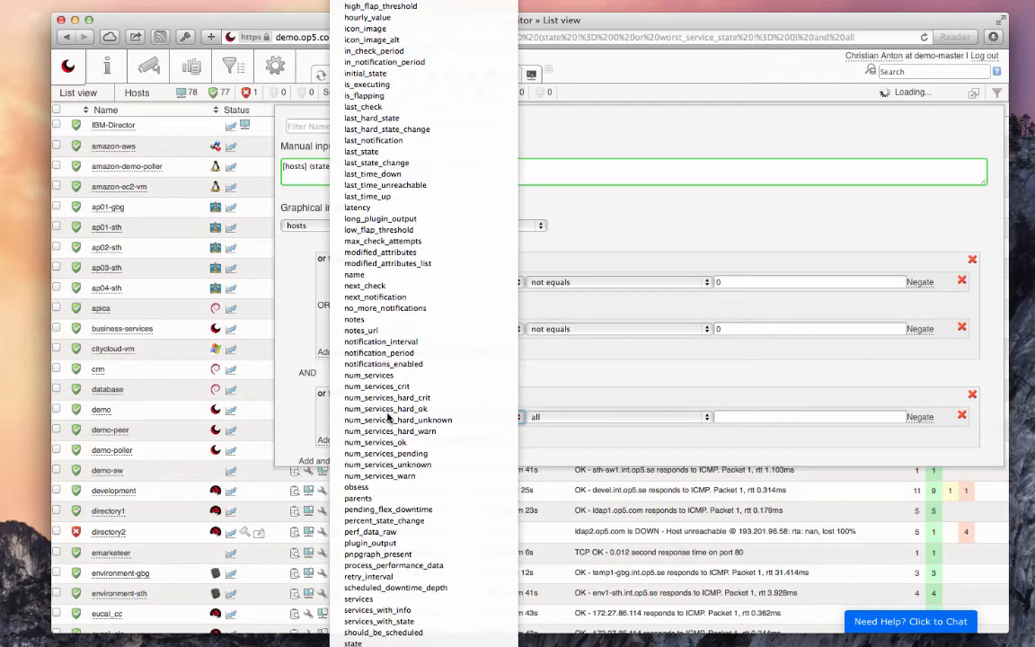
pyautogui.scroll(4, 405, 140)
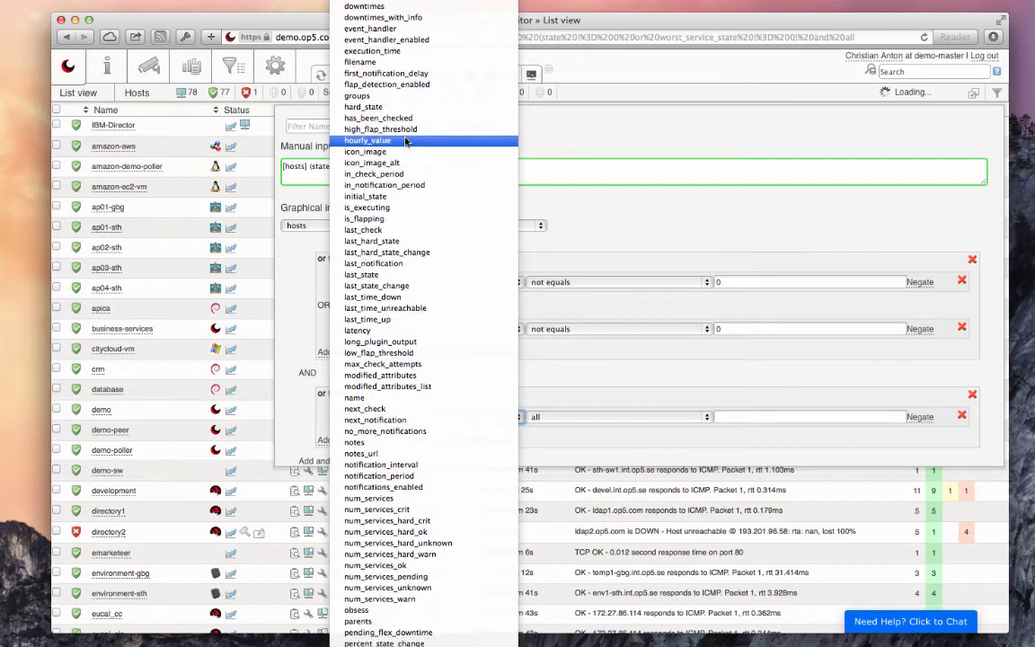
pyautogui.scroll(1, 405, 140)
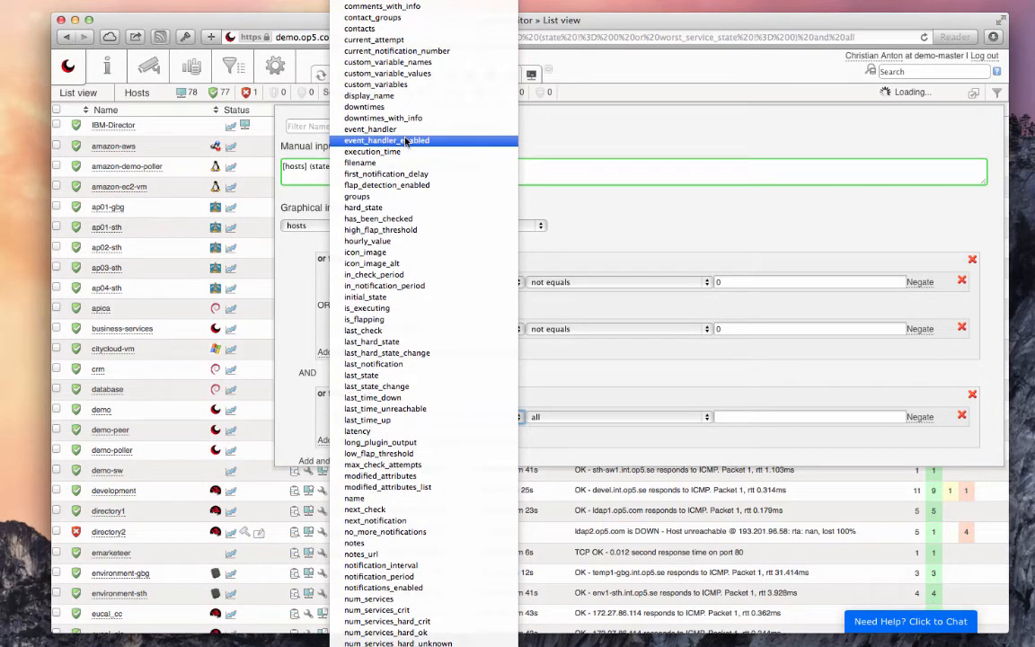
pyautogui.click(405, 197)
pyautogui.click(813, 416)
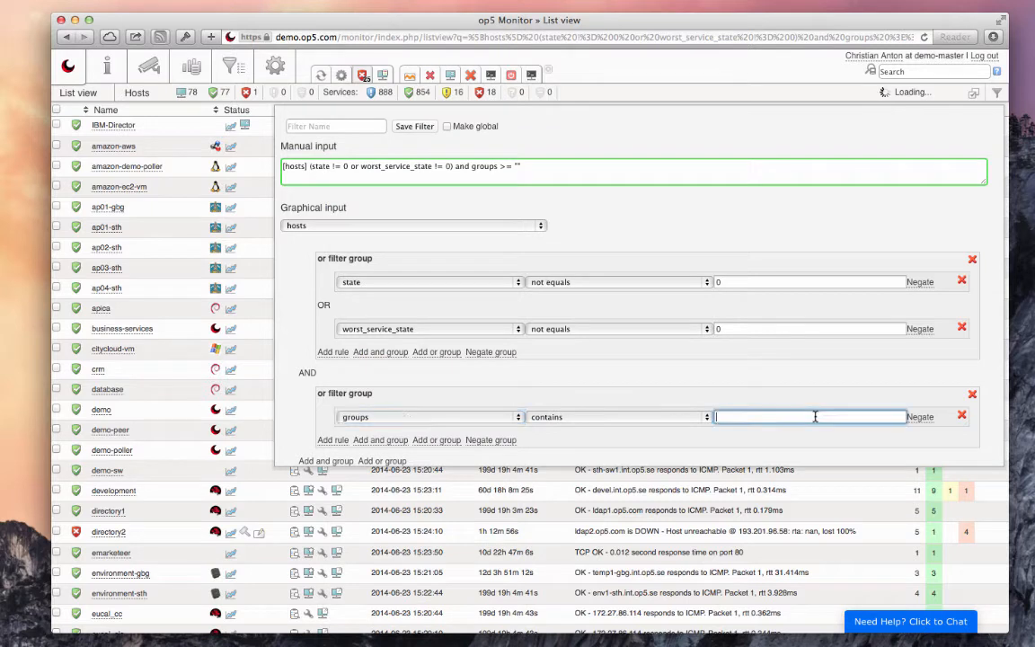
pyautogui.write('network')
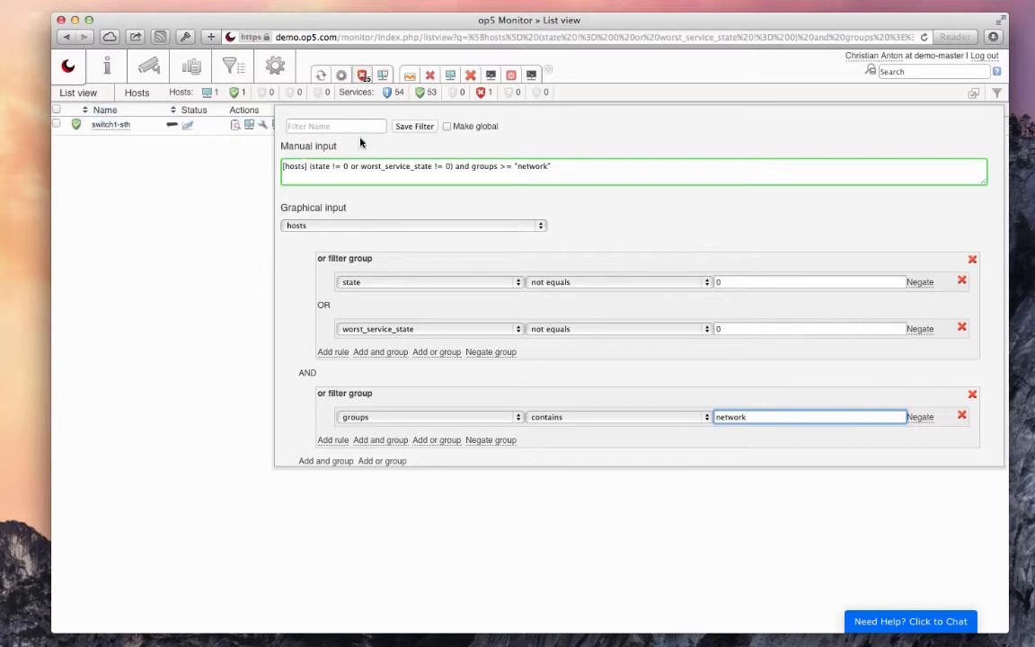
# Save the host filter under the name "network problems".
pyautogui.click(327, 125)
pyautogui.write('netwo')
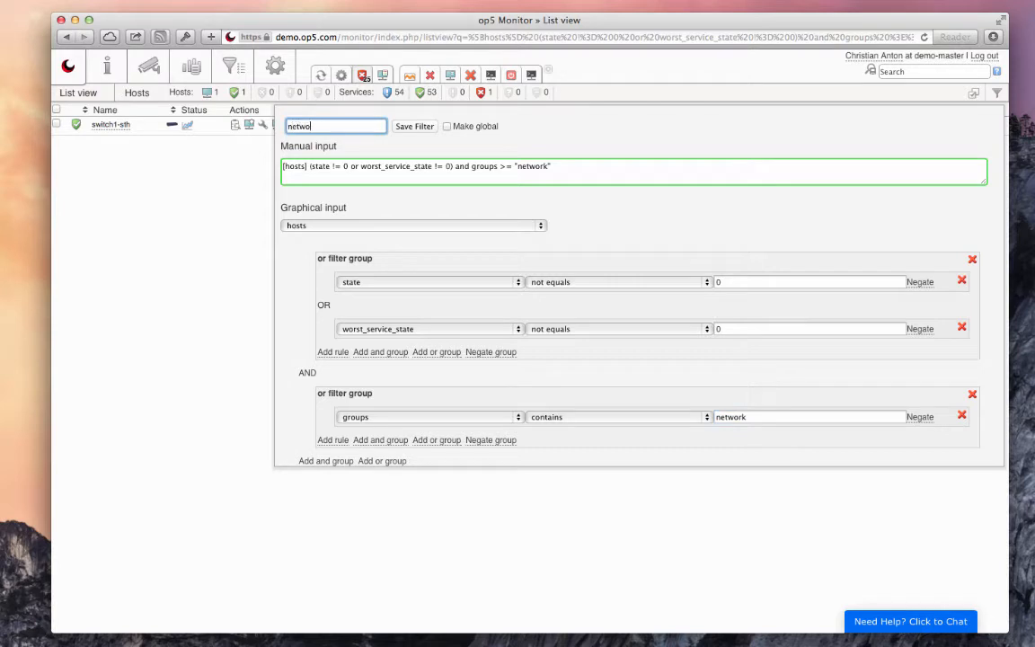
pyautogui.write('rk problems')
pyautogui.click(416, 126)
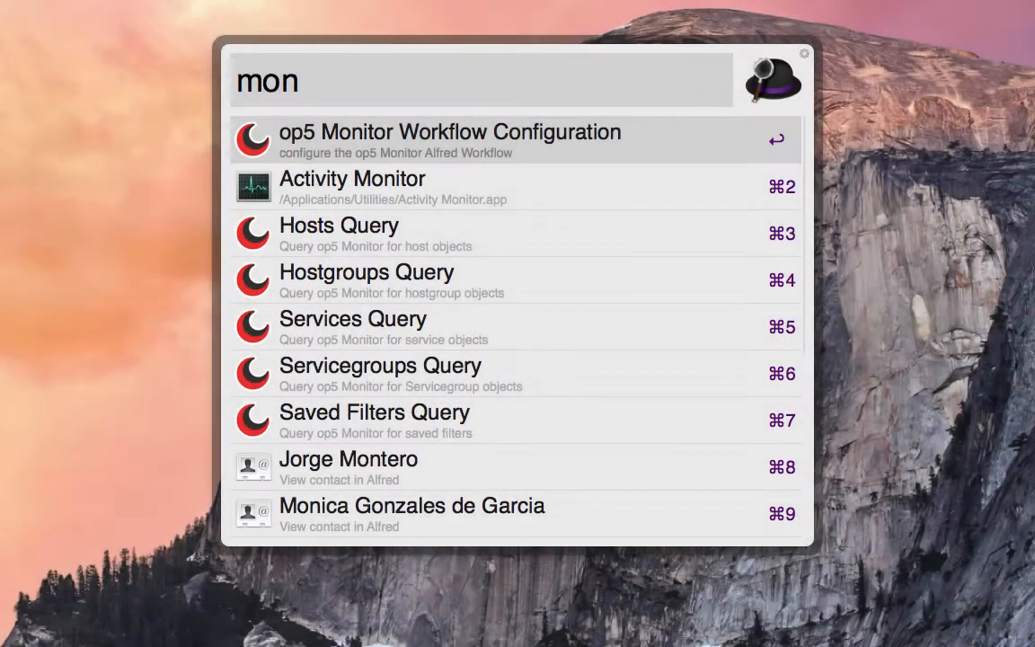
# Switch to the Alfred launcher and start a Saved Filters Query with the mon keyword.
pyautogui.press('Down')
pyautogui.press('Down')
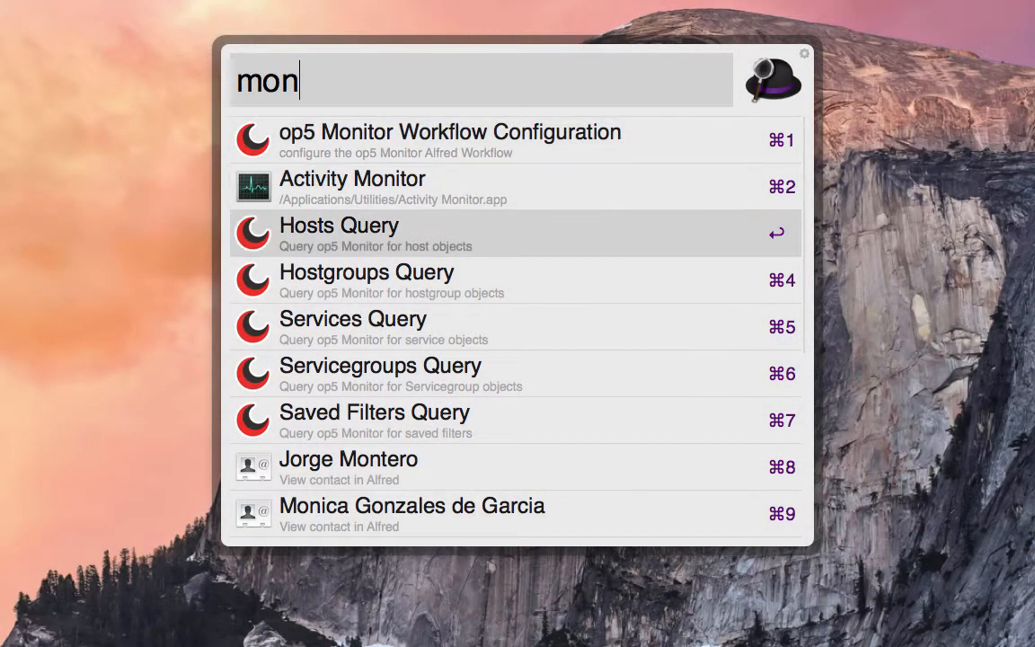
pyautogui.press('Down')
pyautogui.press('Down')
pyautogui.press('Down')
pyautogui.press('Down')
pyautogui.press('Tab')
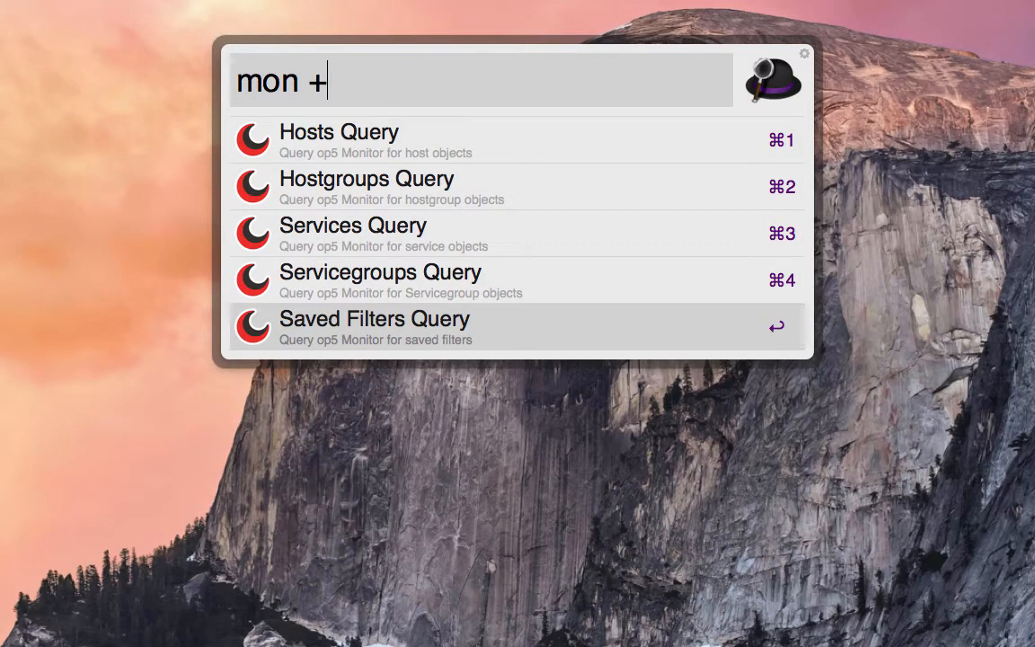
# Search the saved filters for "network" and run one of the matching filters.
pyautogui.write('networ')
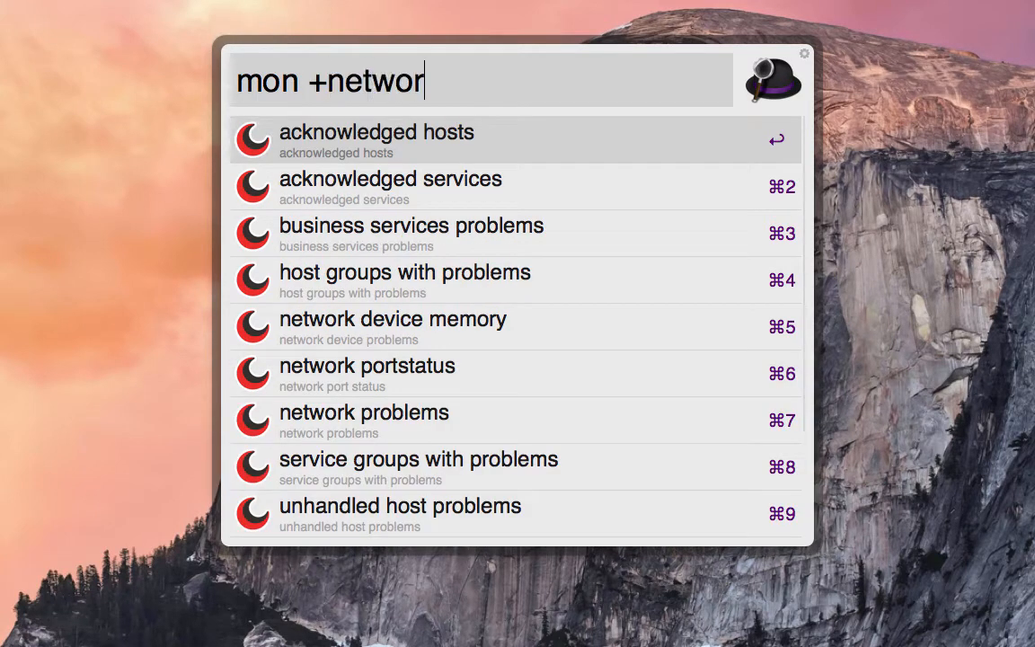
pyautogui.write('k')
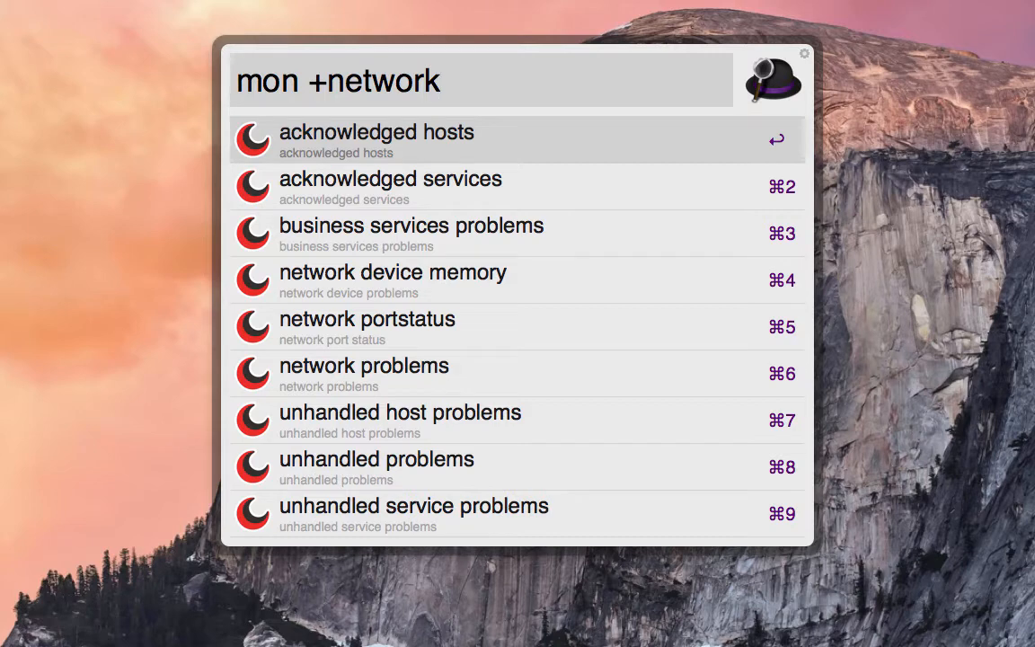
pyautogui.press('Down')
pyautogui.press('Down')
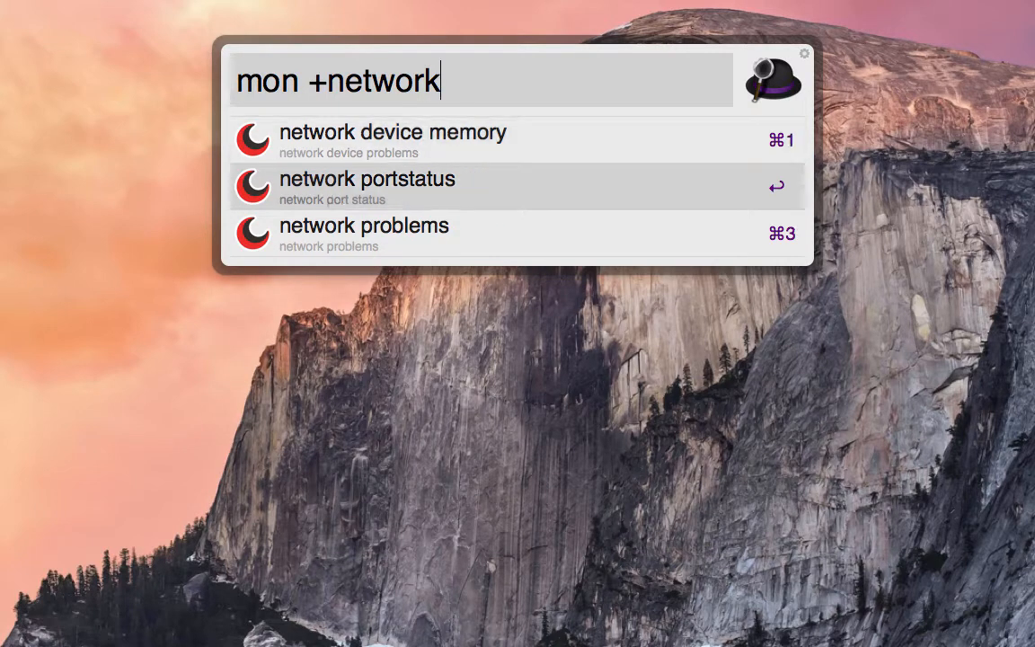
pyautogui.press('Tab')
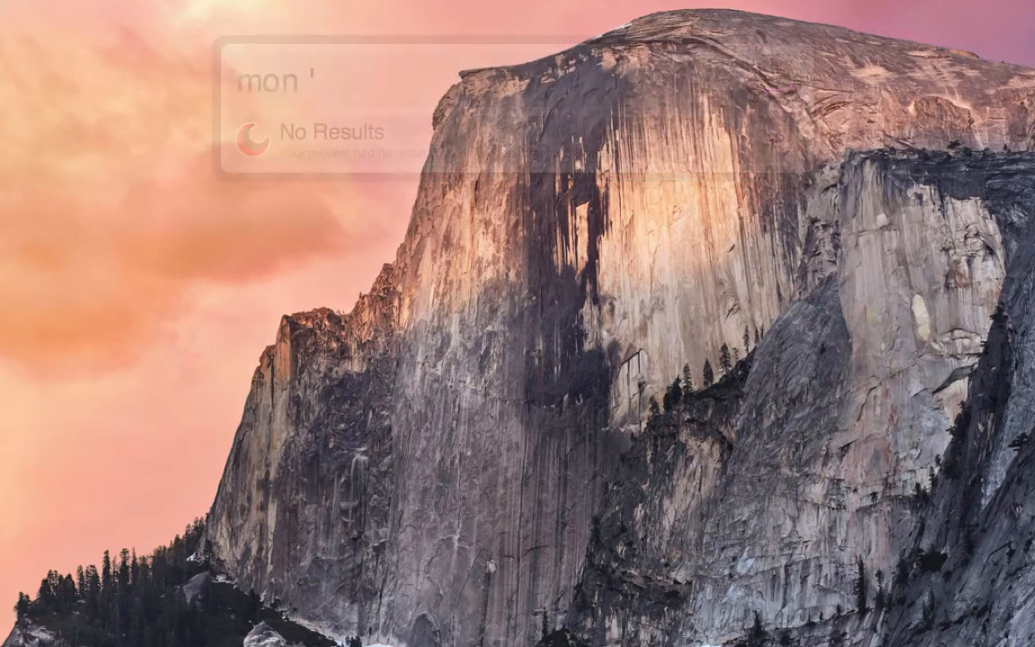
# Query op5 Monitor directly with the filter '[hosts] name ~~ "devel".
pyautogui.write('[')
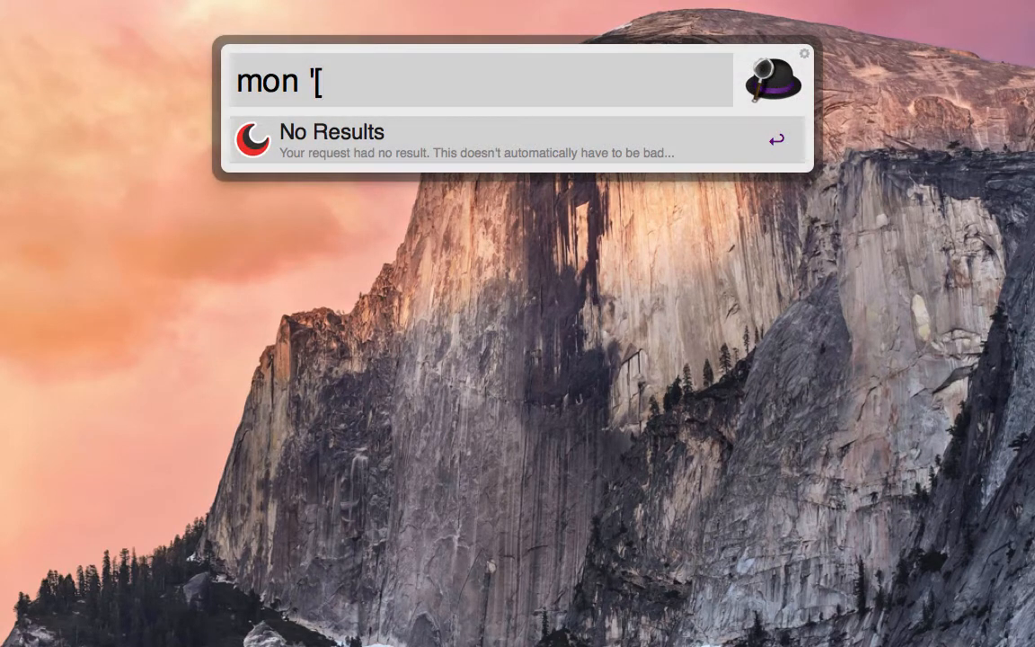
pyautogui.write('hosts] name ')
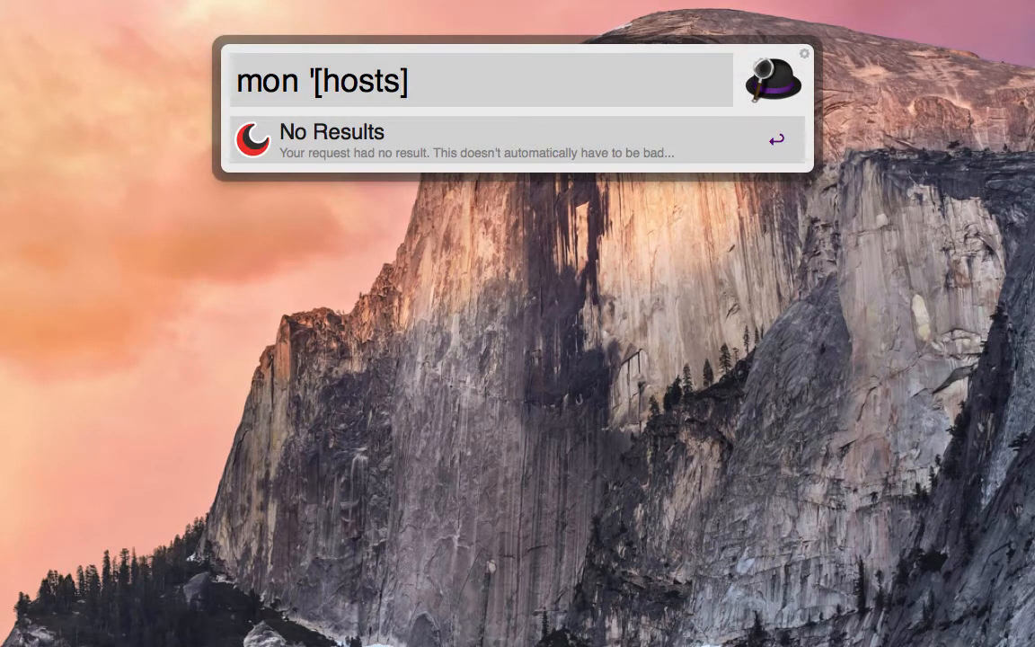
pyautogui.write('~~ "')
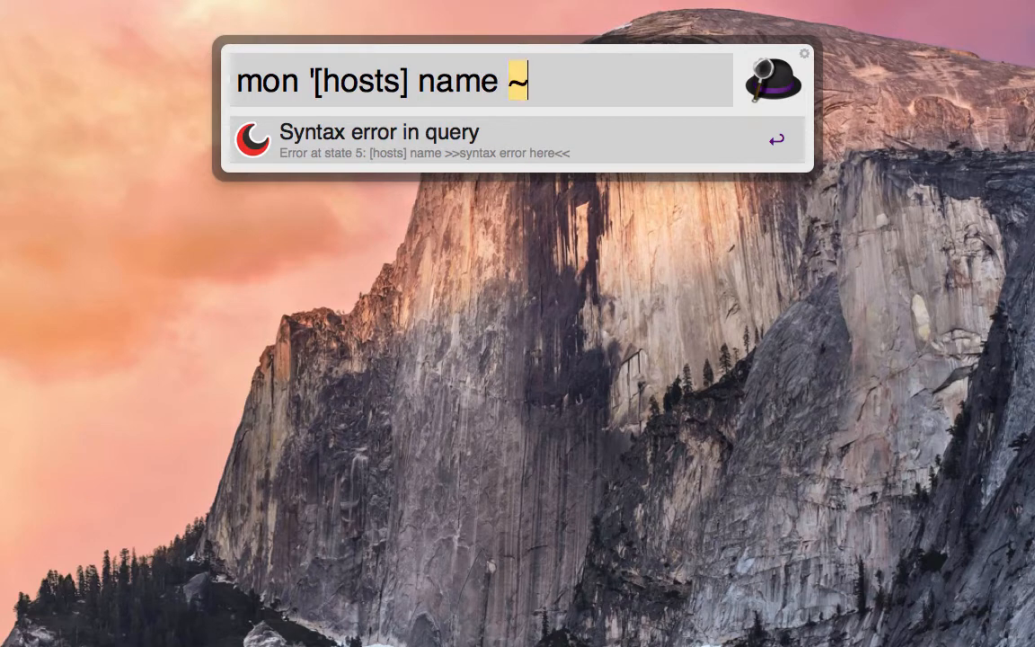
pyautogui.write('devel"')
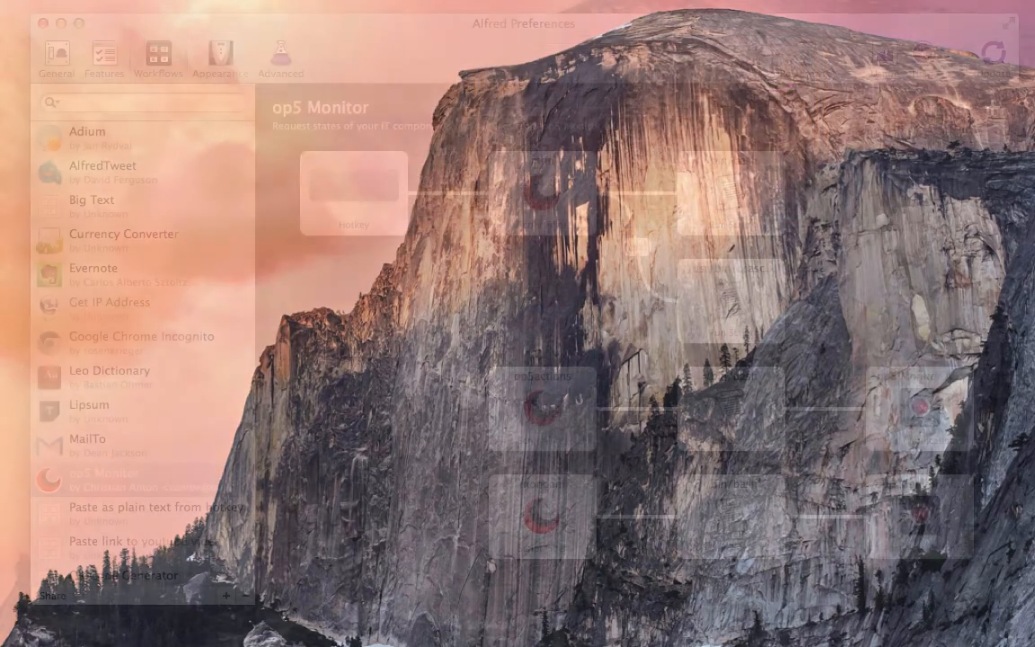
# Open the op5 Monitor workflow's Hotkey object in Alfred Preferences and assign Shift+Command+M as its hotkey.
pyautogui.click(350, 191)
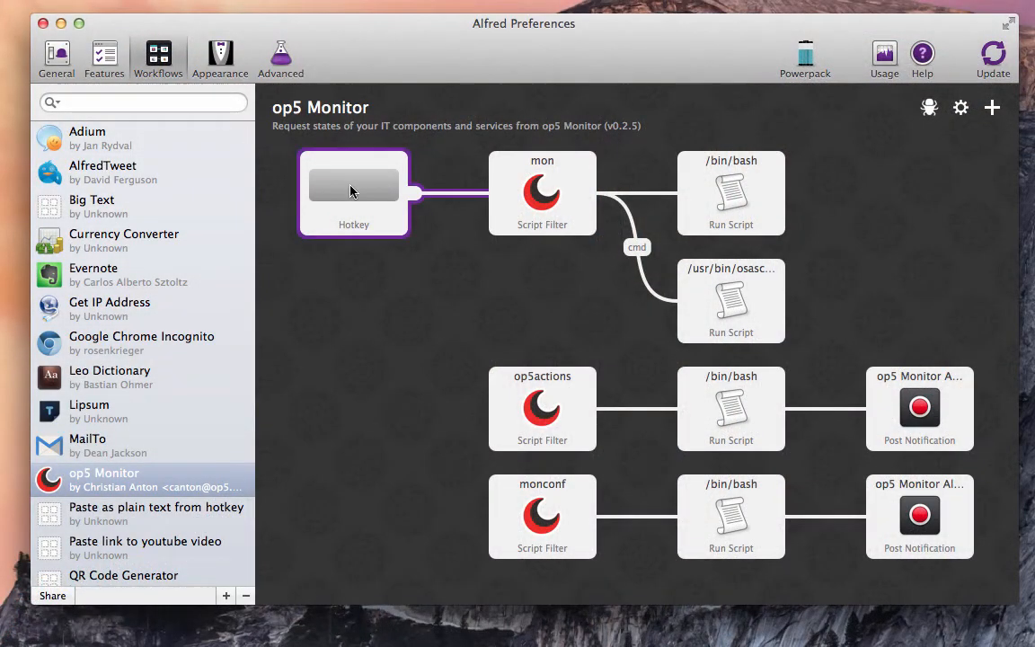
pyautogui.doubleClick(351, 191)
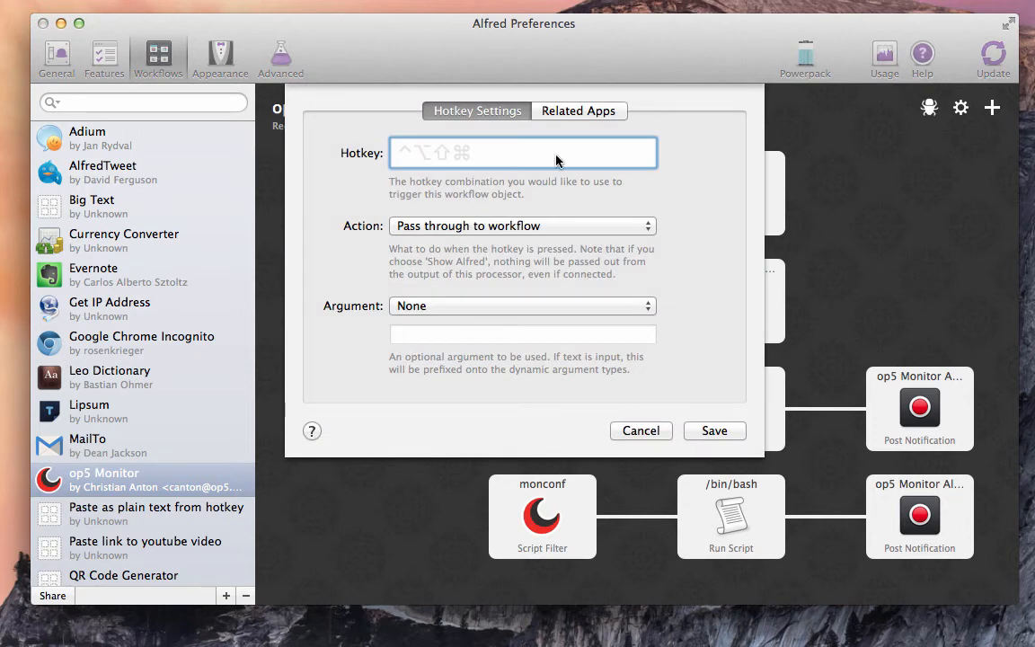
pyautogui.press('shift+super+m')
# Set the hotkey's argument to Text with the copied [hosts] network problems query, prefix it with an apostrophe, and save.
pyautogui.click(503, 306)
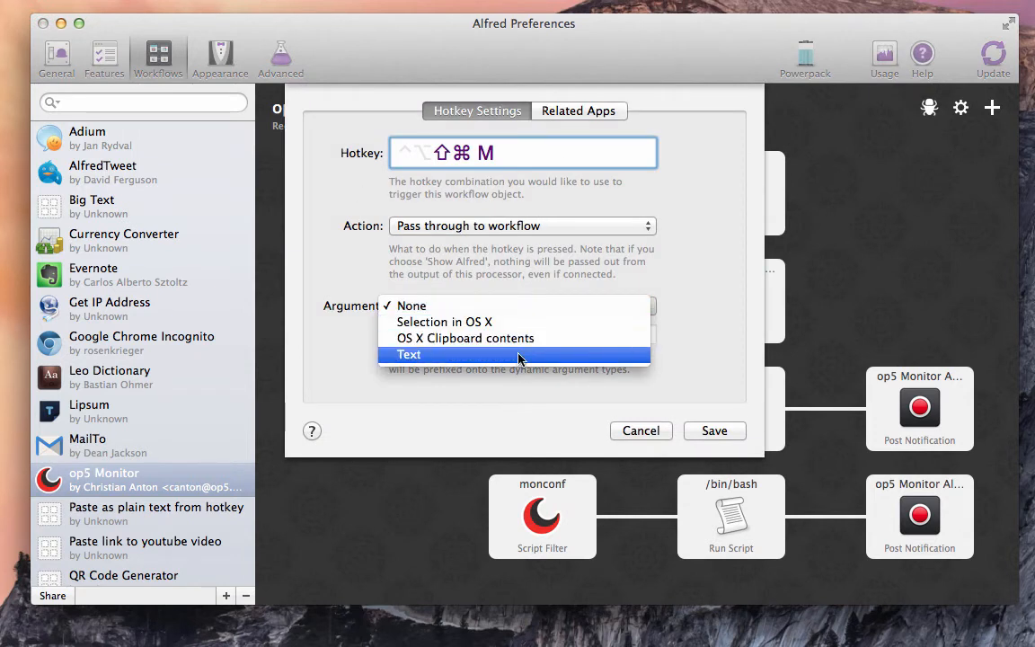
pyautogui.click(519, 355)
pyautogui.click(550, 335)
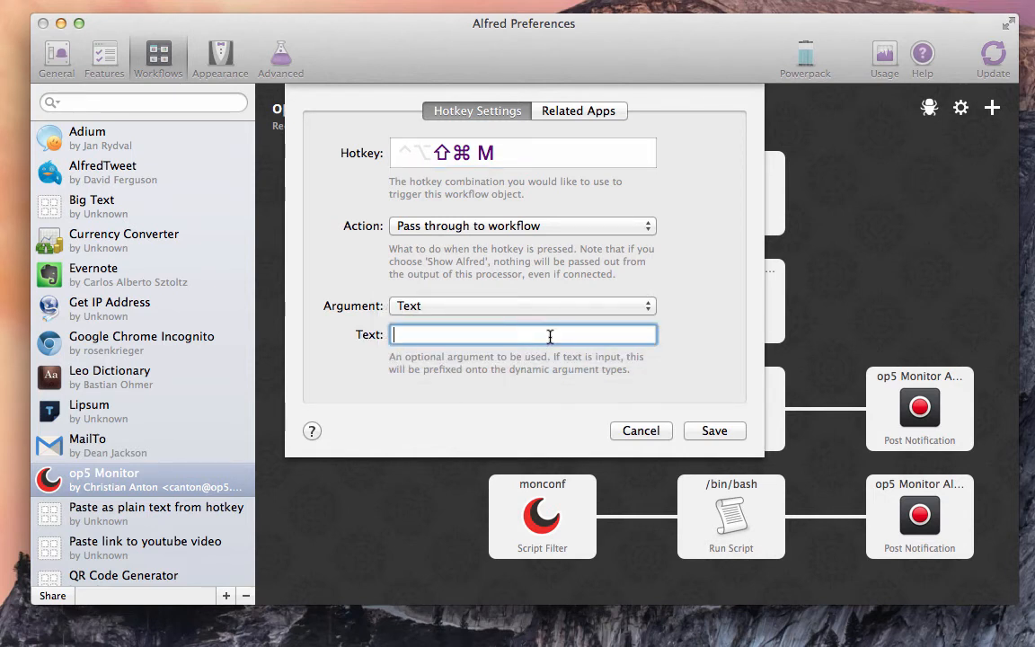
pyautogui.press('super+v')
pyautogui.press('super+Left')
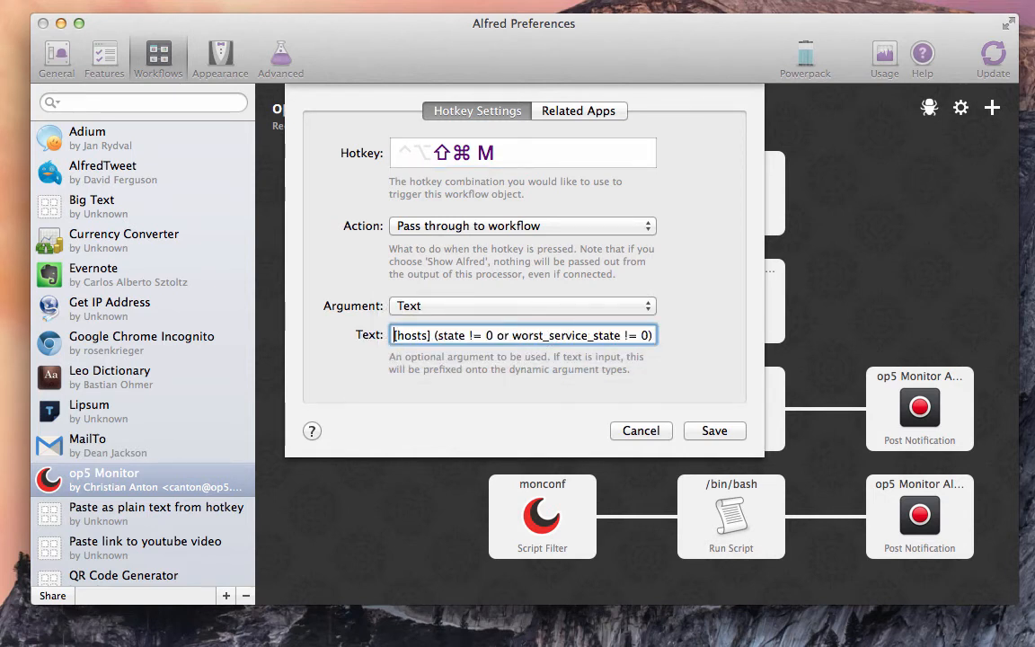
pyautogui.write("'")
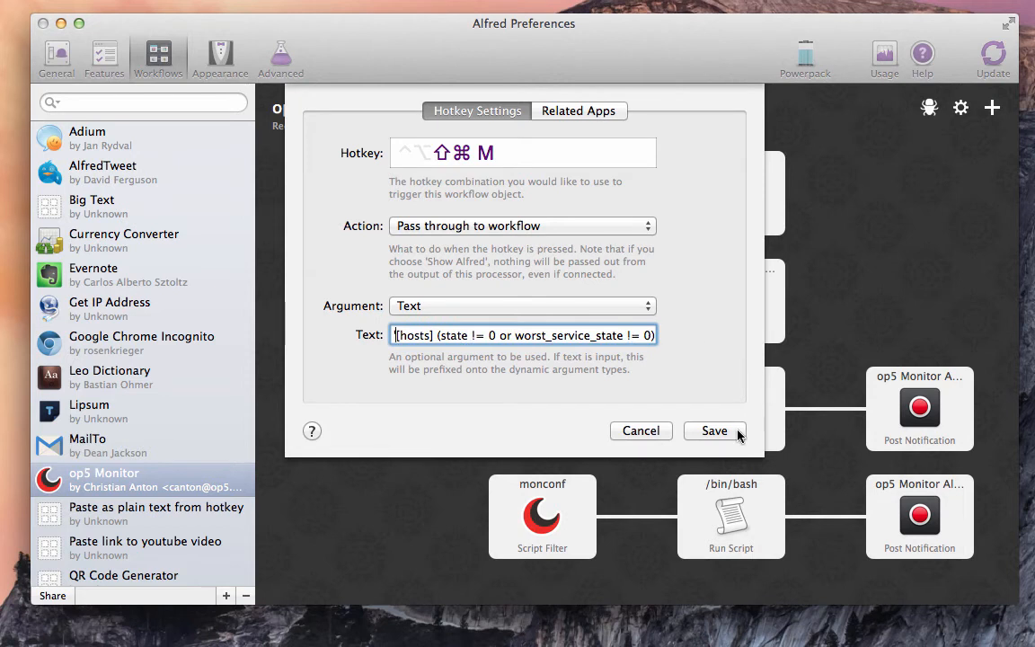
pyautogui.click(710, 430)
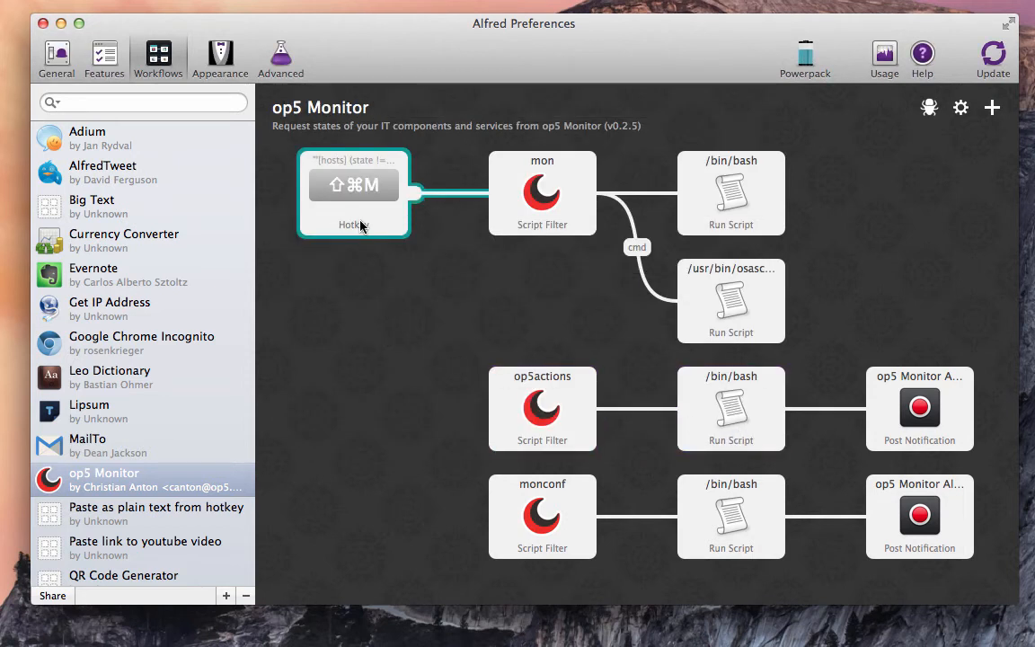
# Close Alfred Preferences and run the network problems query with the new workflow hotkey.
pyautogui.click(42, 22)
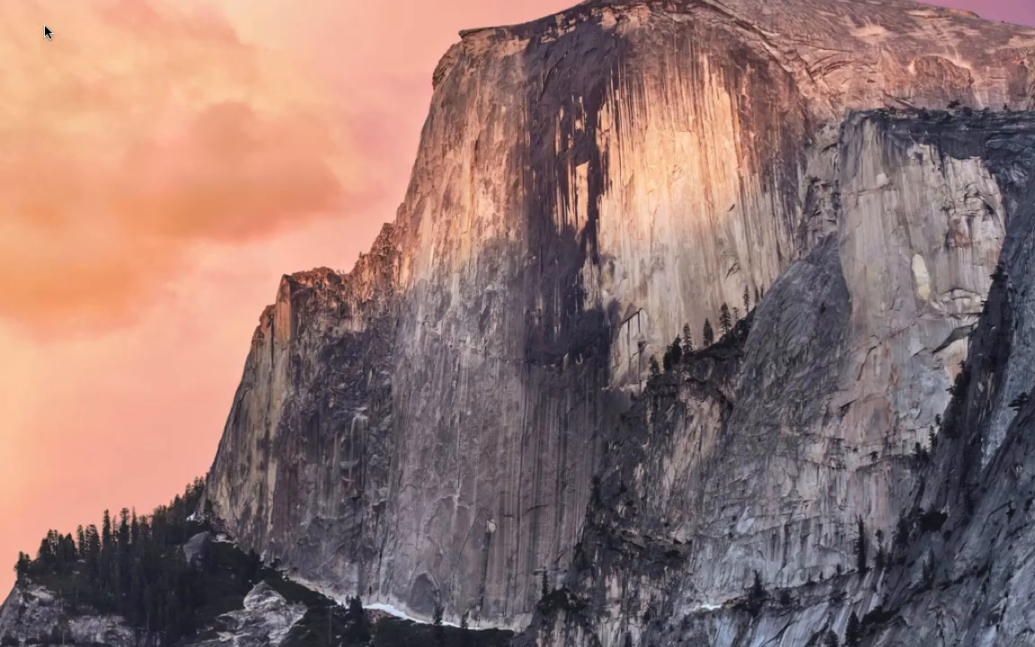
pyautogui.press('ctrl+alt+super+n')
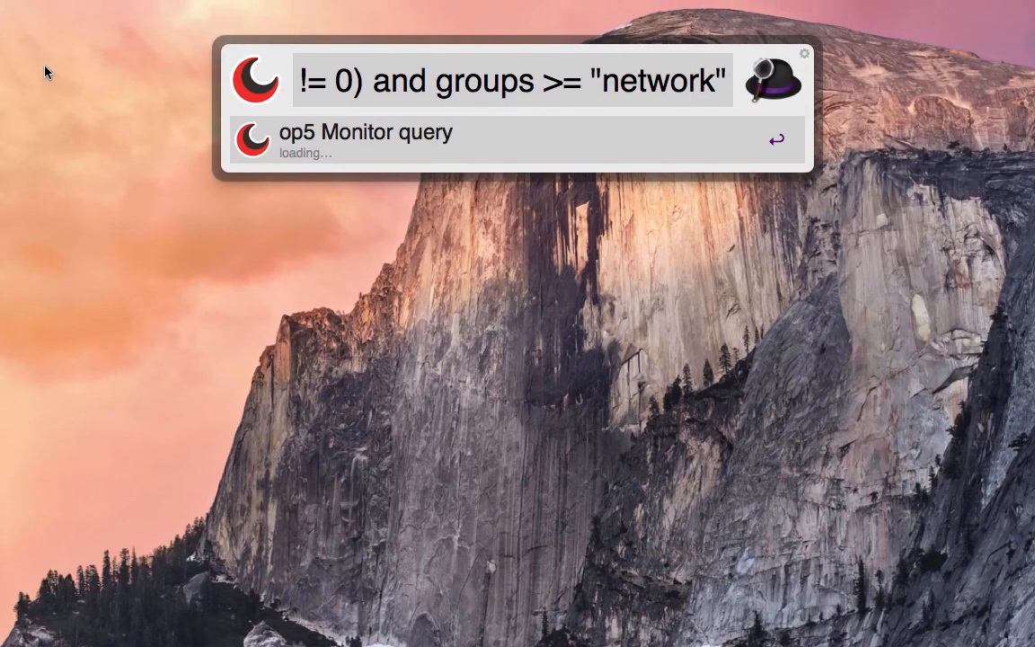